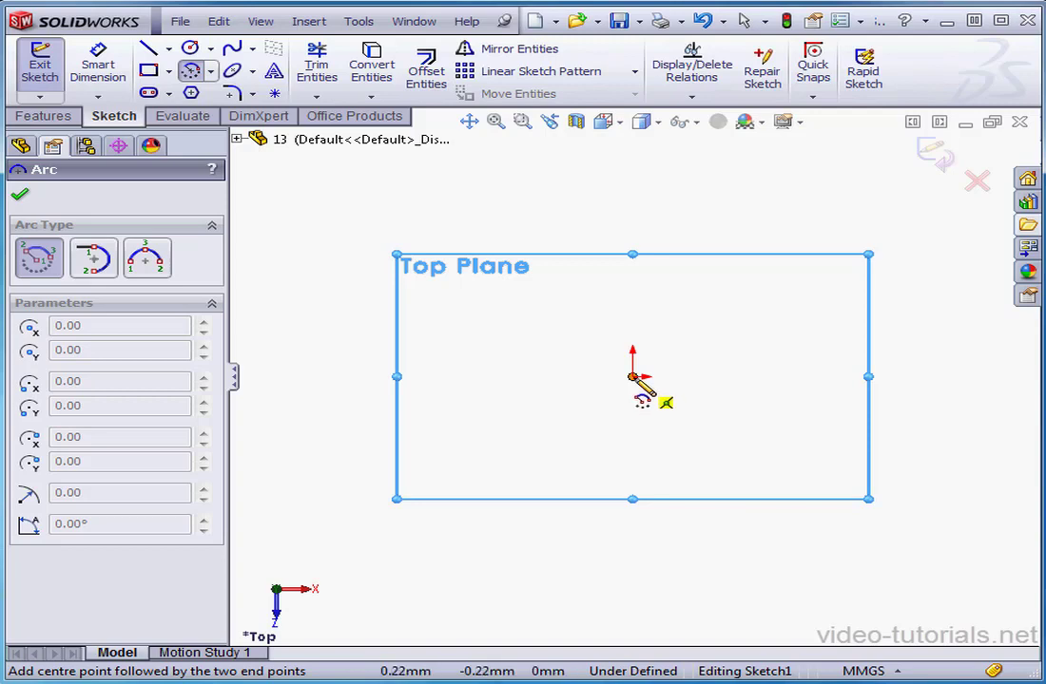
Step: Sketch a 90° centerpoint arc about the origin with a radius of about 50 mm, from the negative X side to directly below the origin
left_click(633, 376)
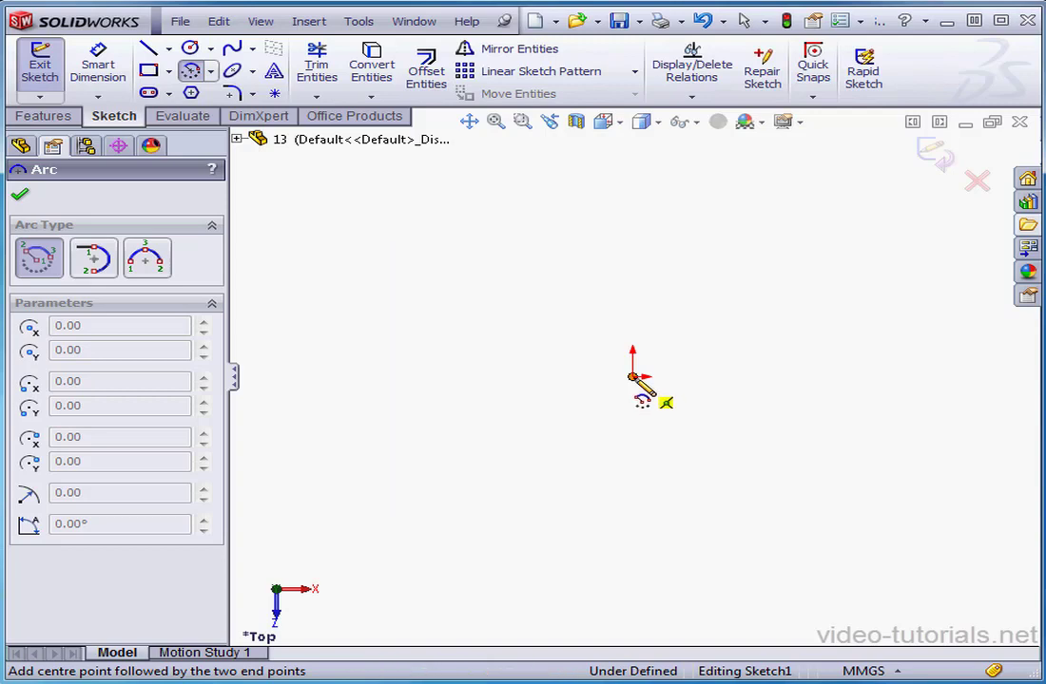
left_click(501, 377)
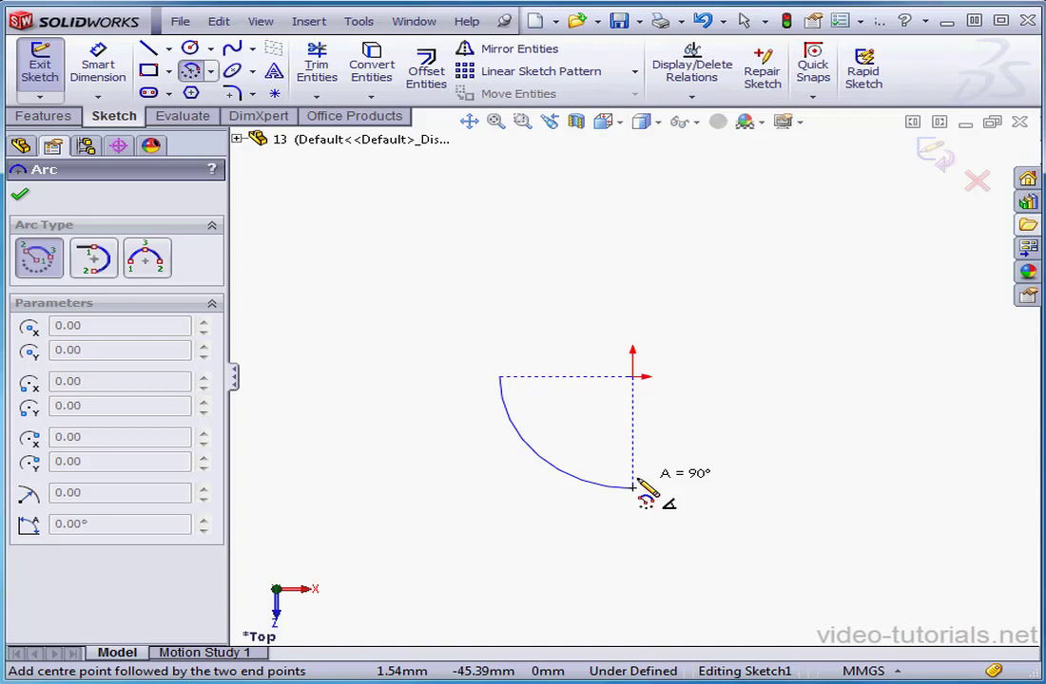
left_click(634, 488)
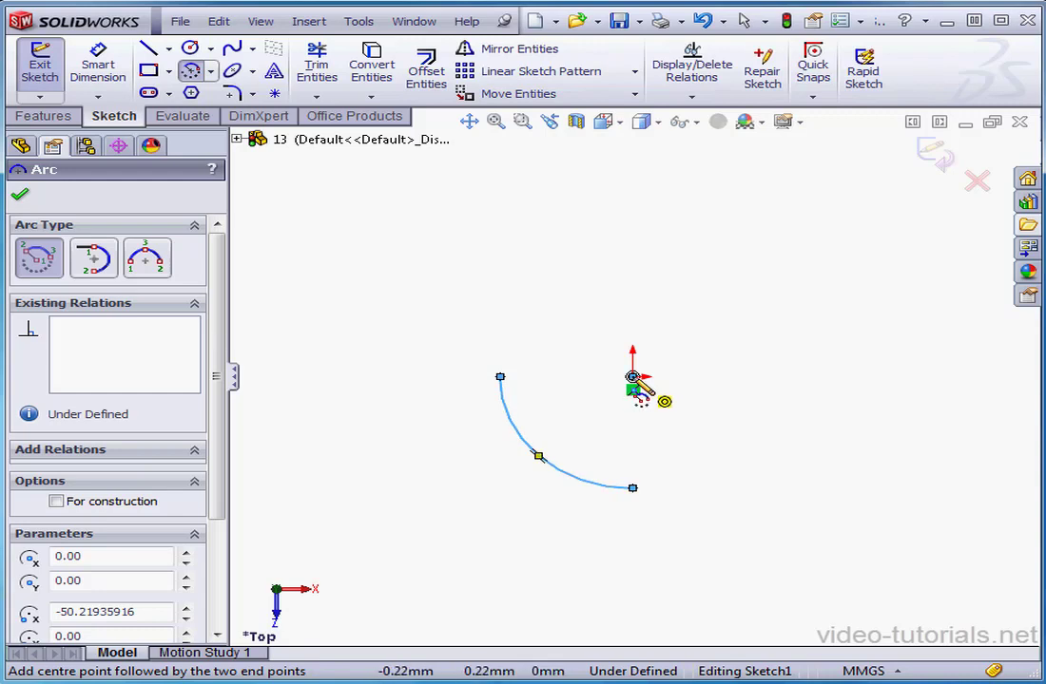
Step: Sketch a larger concentric 90° arc about the origin, radius about 70 mm, spanning the same quadrant as the inner arc
left_click(633, 378)
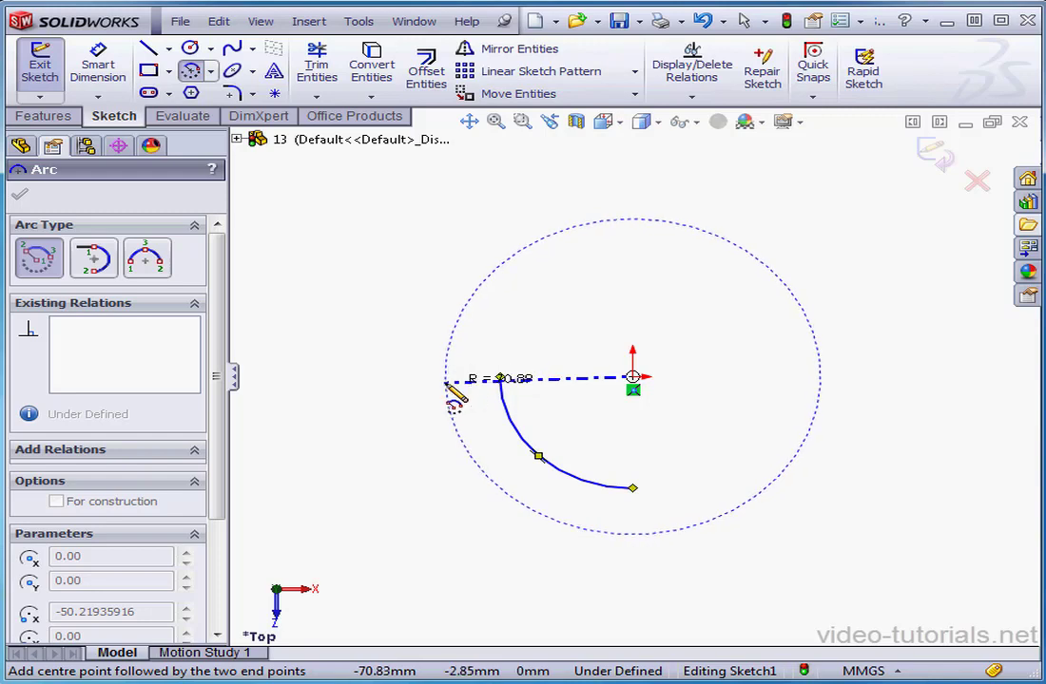
left_click(448, 376)
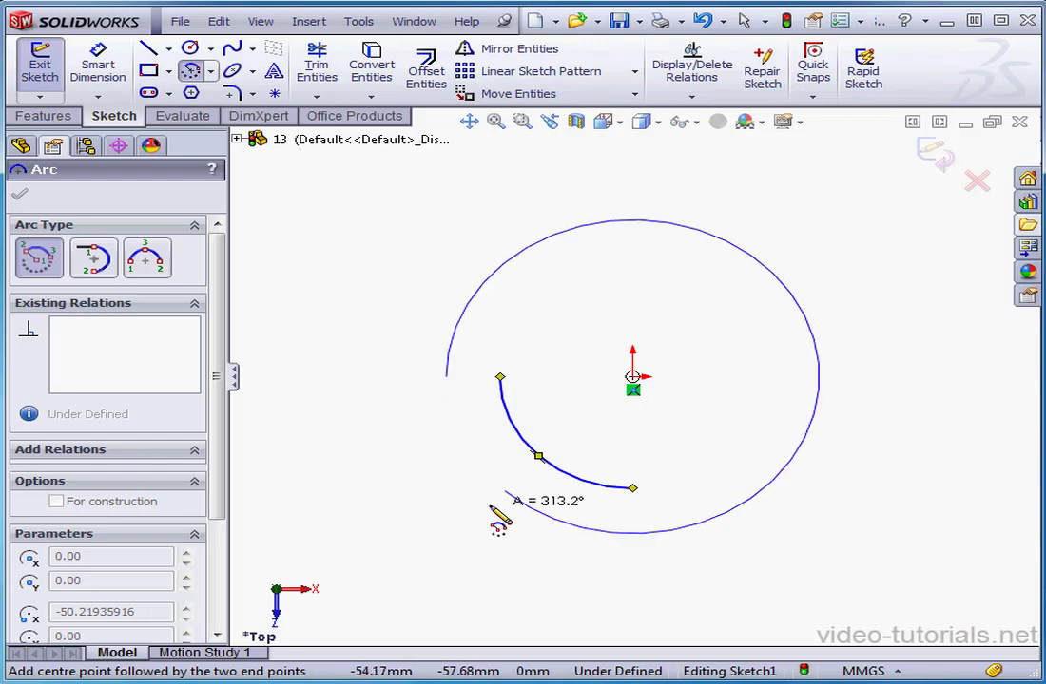
left_click(633, 533)
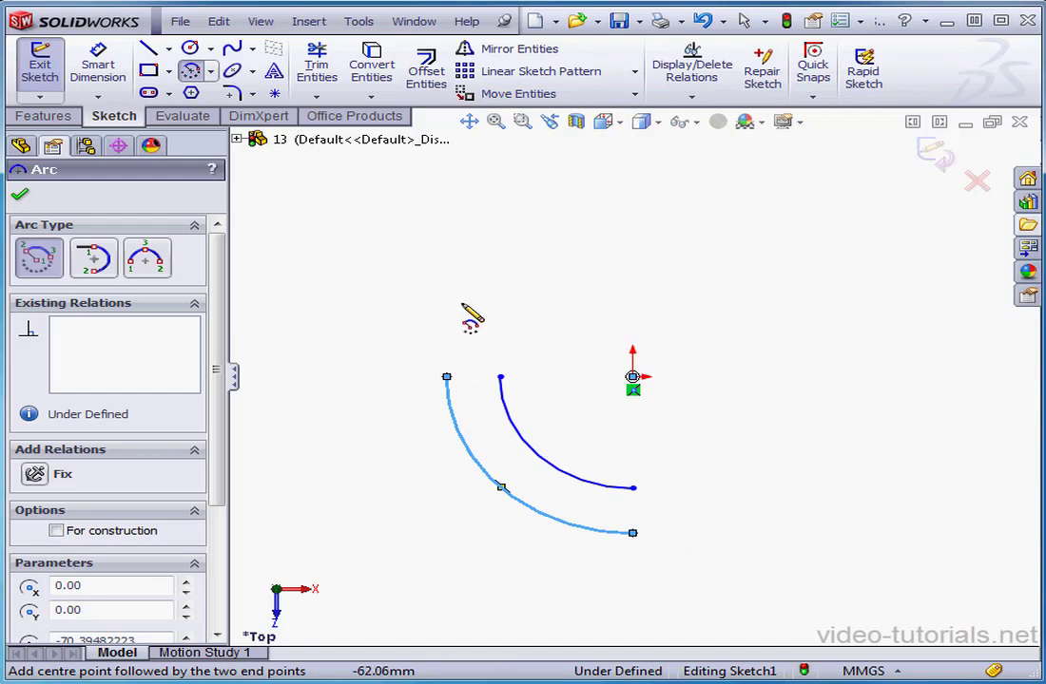
left_click(21, 197)
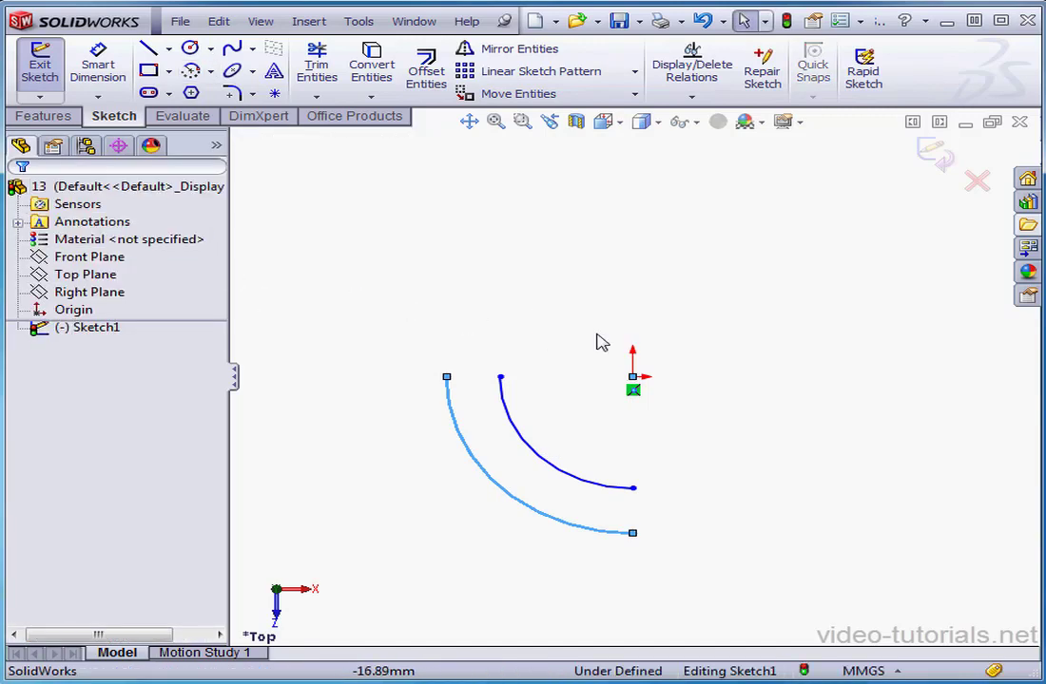
left_click(514, 331)
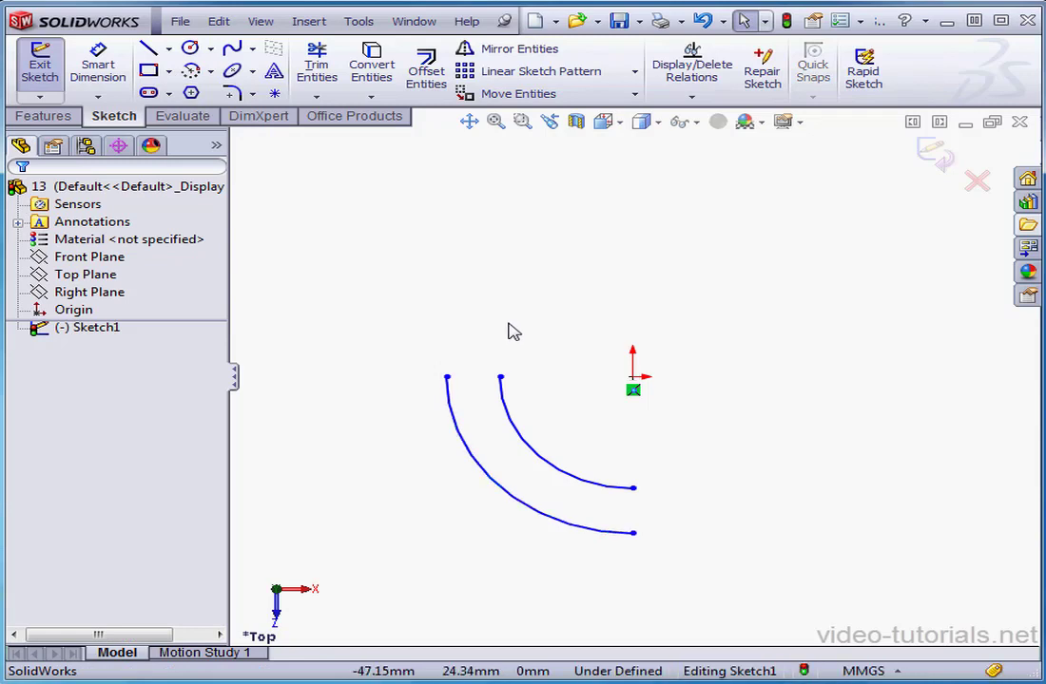
Step: Add a Horizontal relation between the left endpoints of both arcs and the origin
left_click(447, 378)
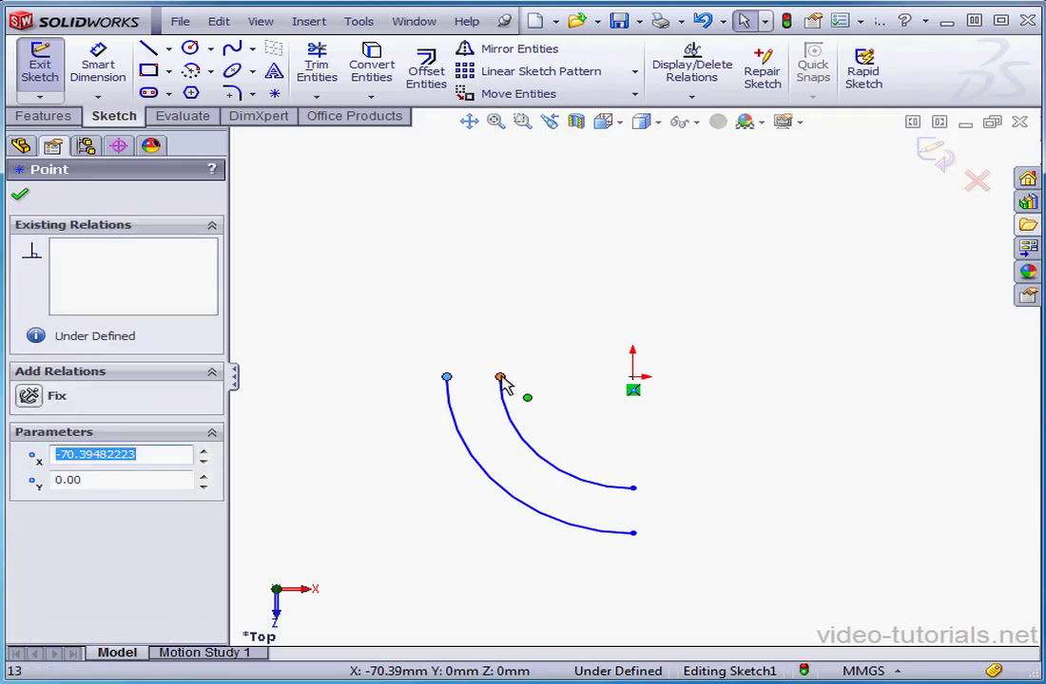
left_click(501, 378, "ctrl")
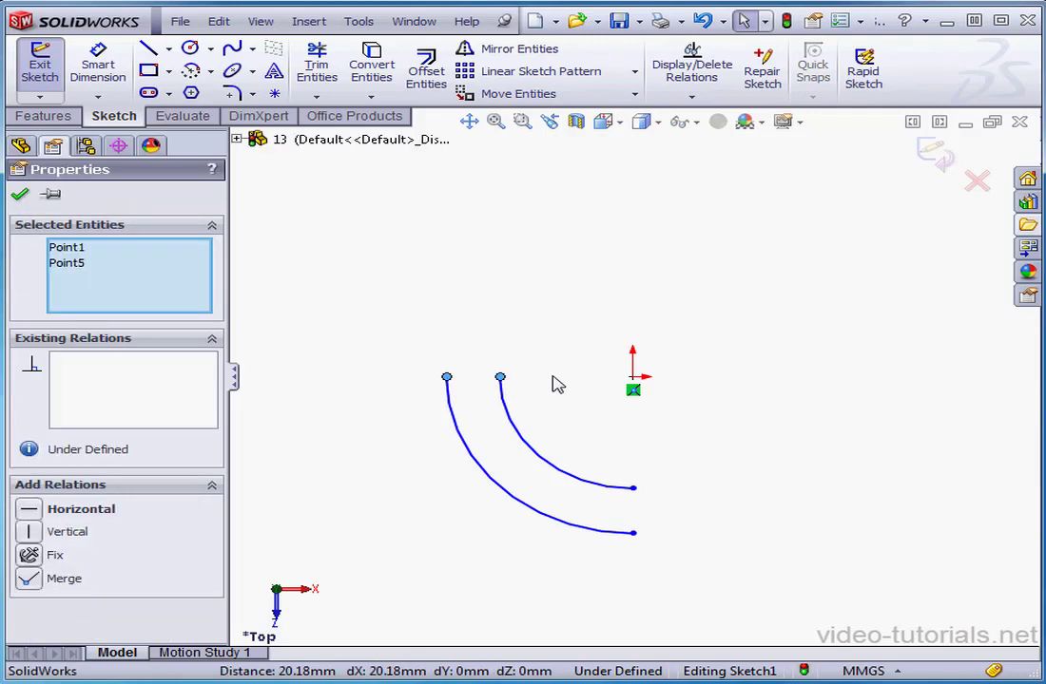
left_click(633, 378, "ctrl")
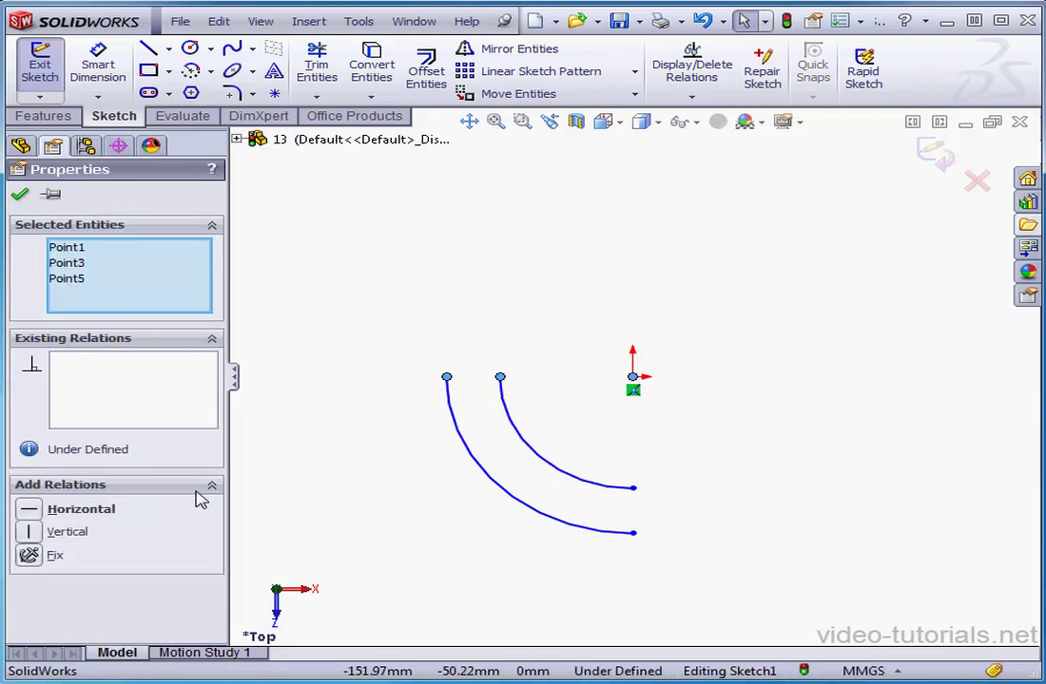
left_click(29, 513)
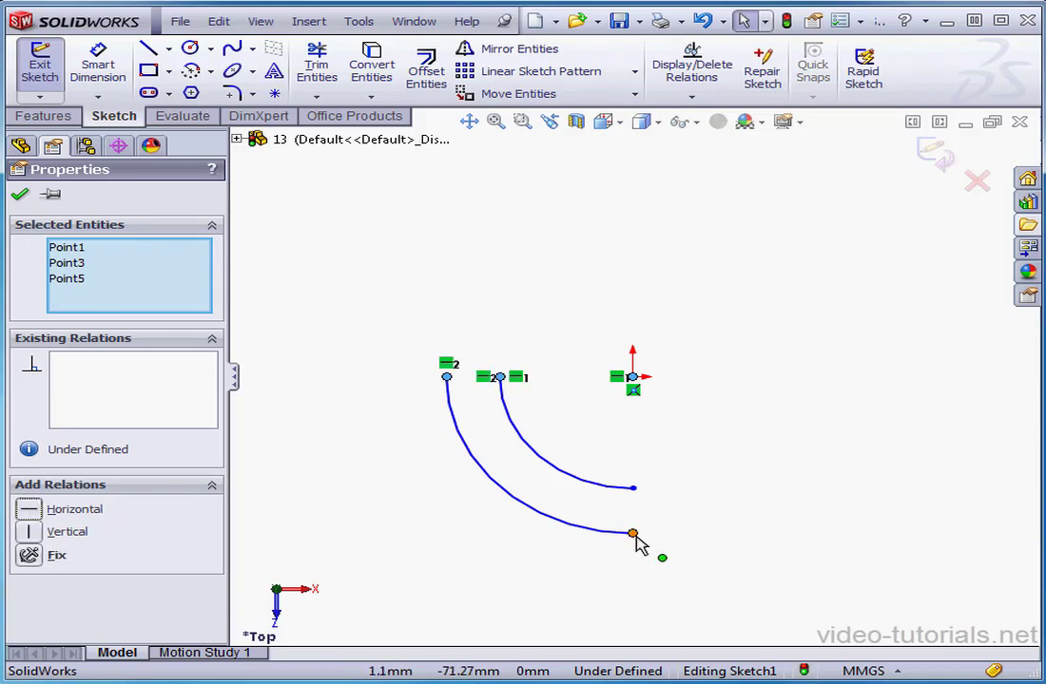
left_click(700, 546)
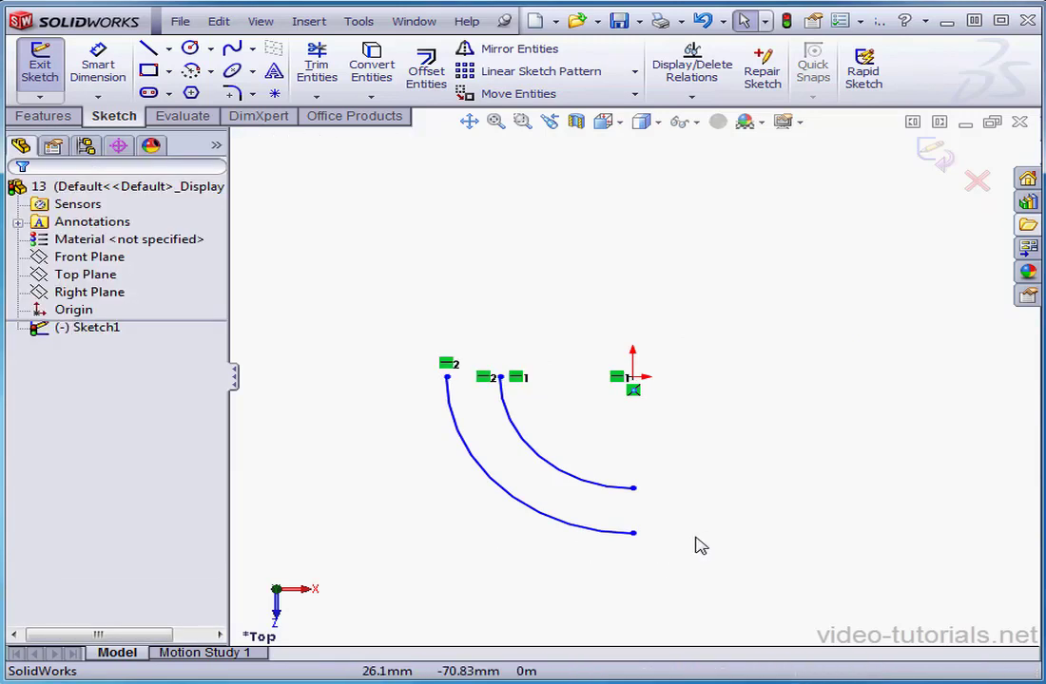
Step: Add a Vertical relation between the lower endpoints of both arcs and the origin
left_click(634, 535)
left_click(633, 488, "ctrl")
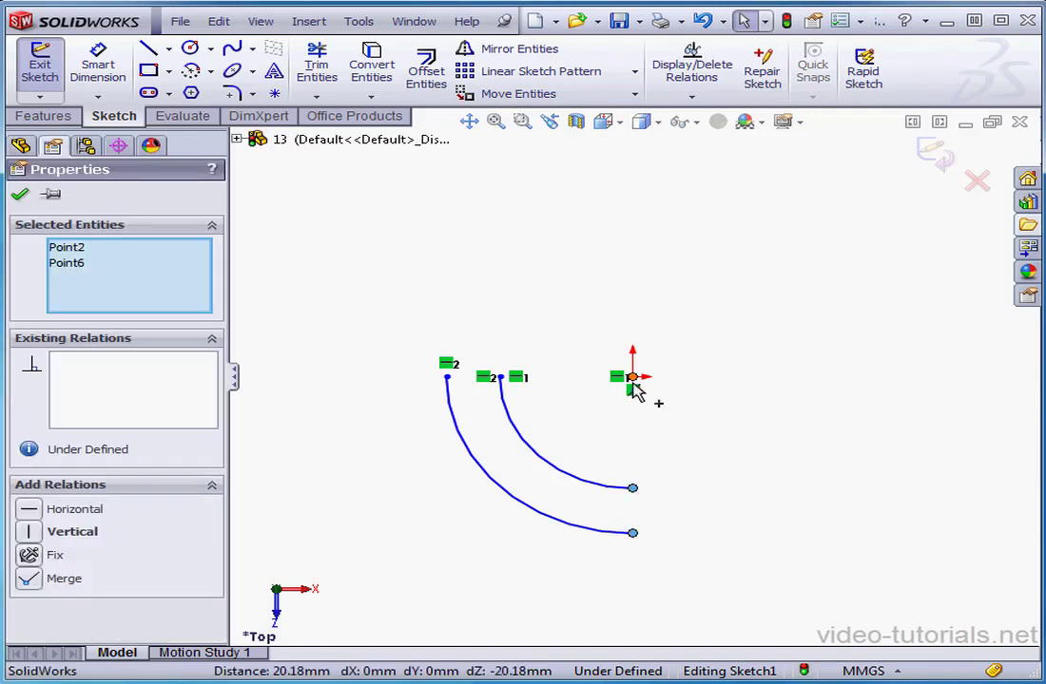
left_click(633, 384, "ctrl")
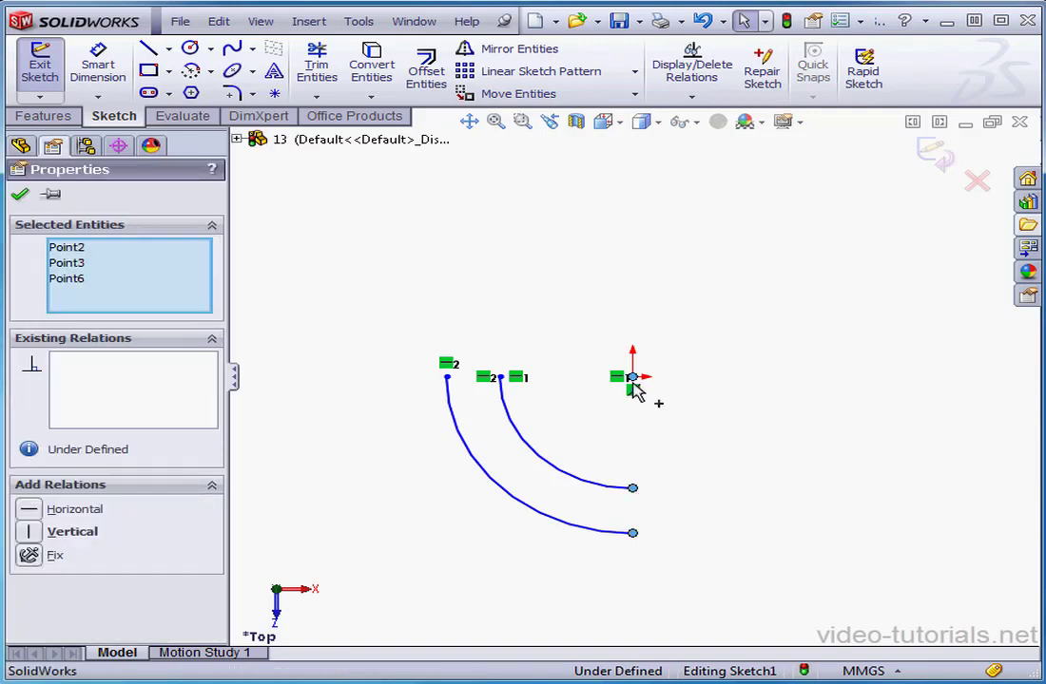
left_click(28, 534)
left_click(20, 194)
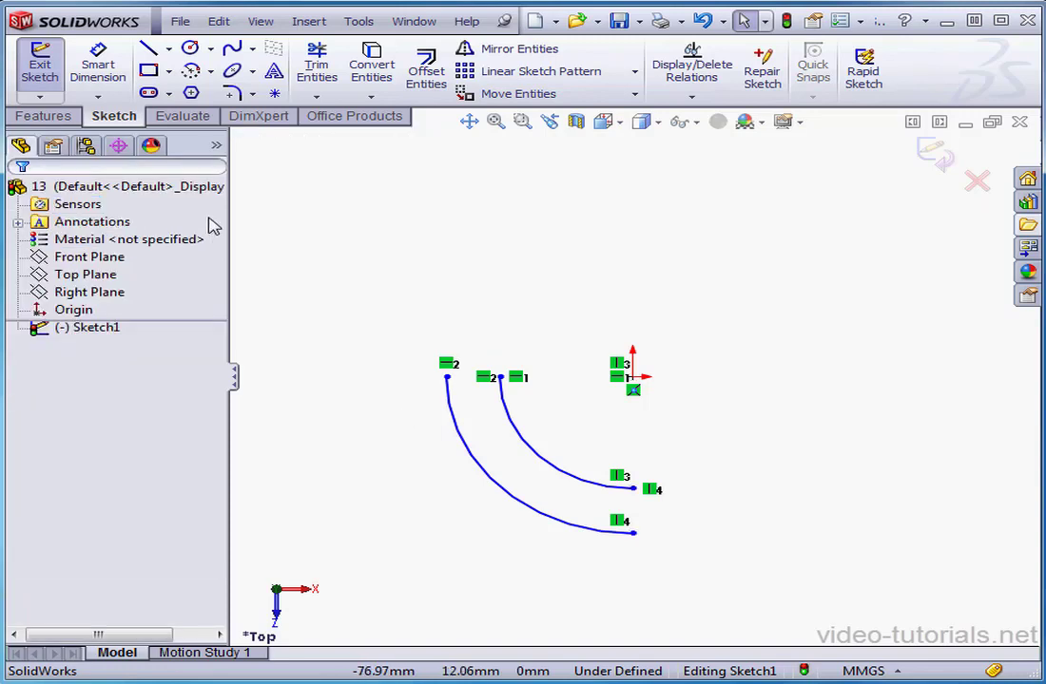
Step: Draw vertical and horizontal centerlines about 70 mm long from the outer arc's left endpoint around the corner to its lower endpoint
left_click(169, 49)
left_click(164, 95)
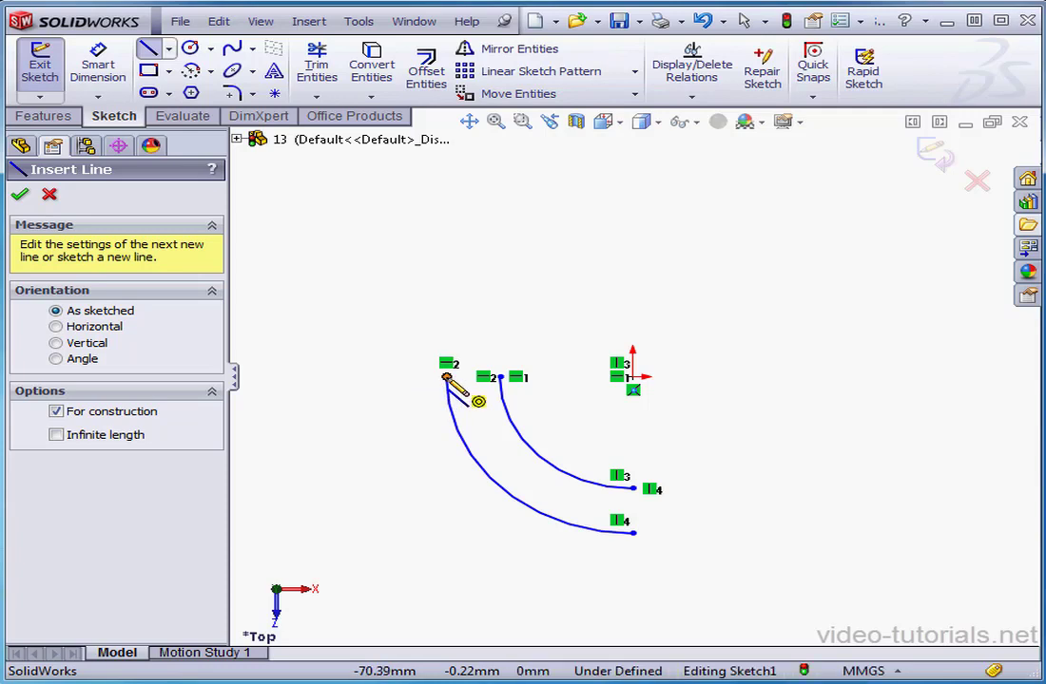
left_click(447, 378)
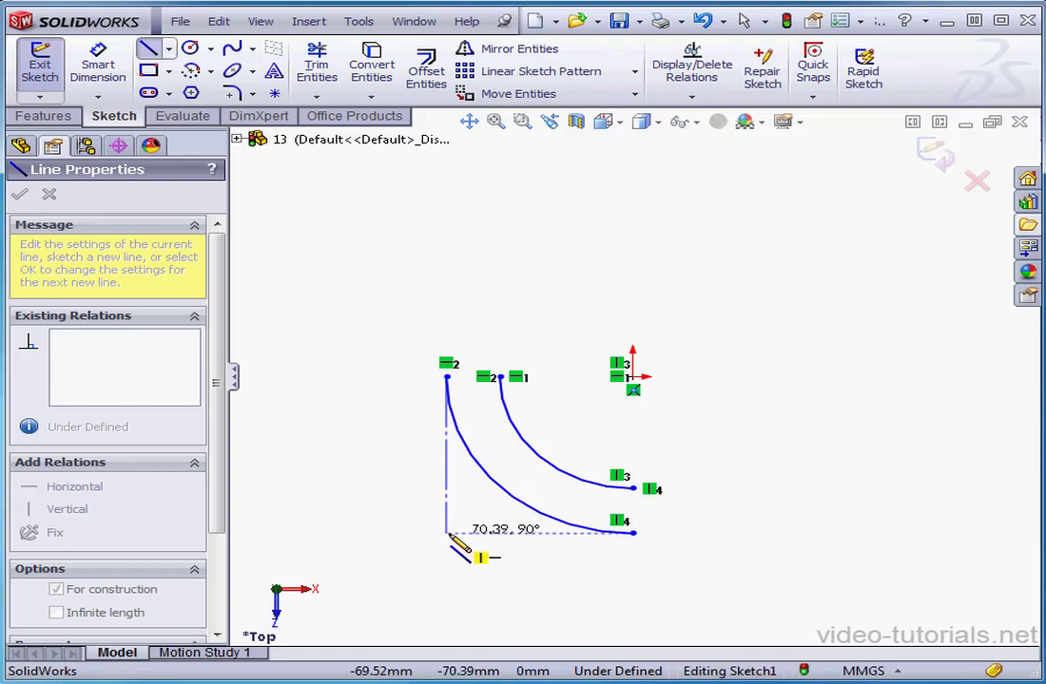
left_click(448, 533)
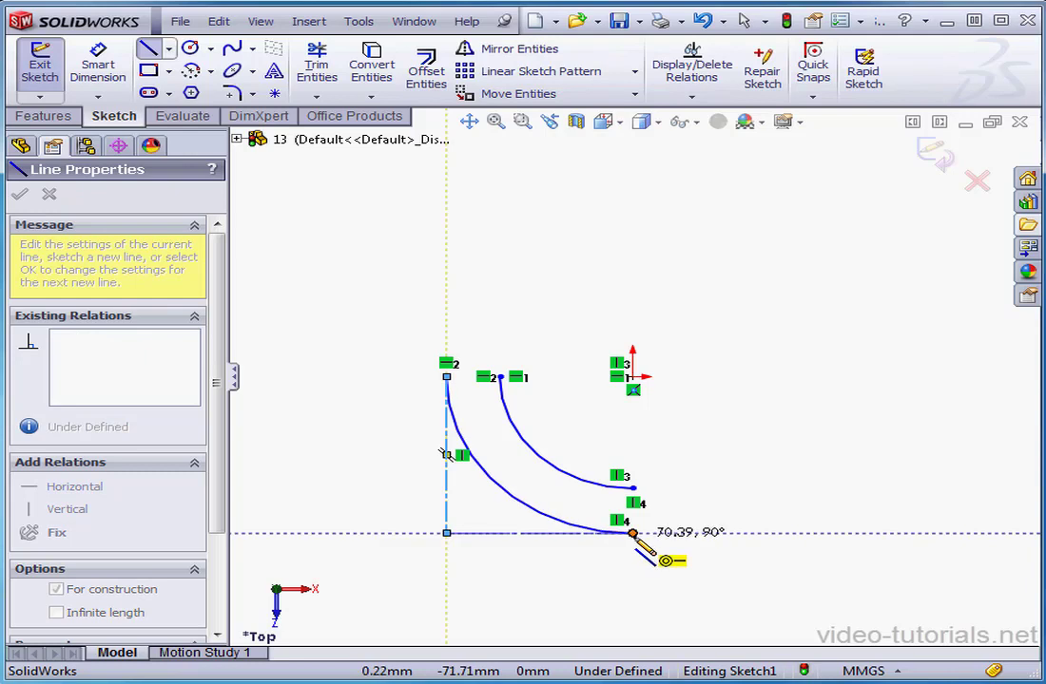
left_click(633, 535)
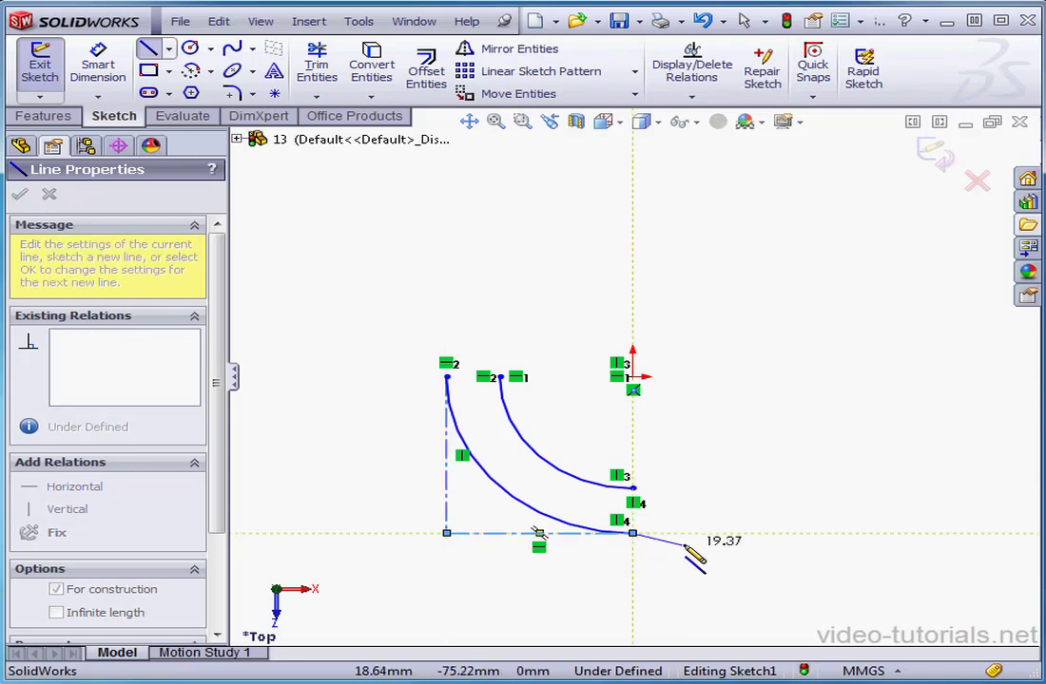
right_click(713, 493)
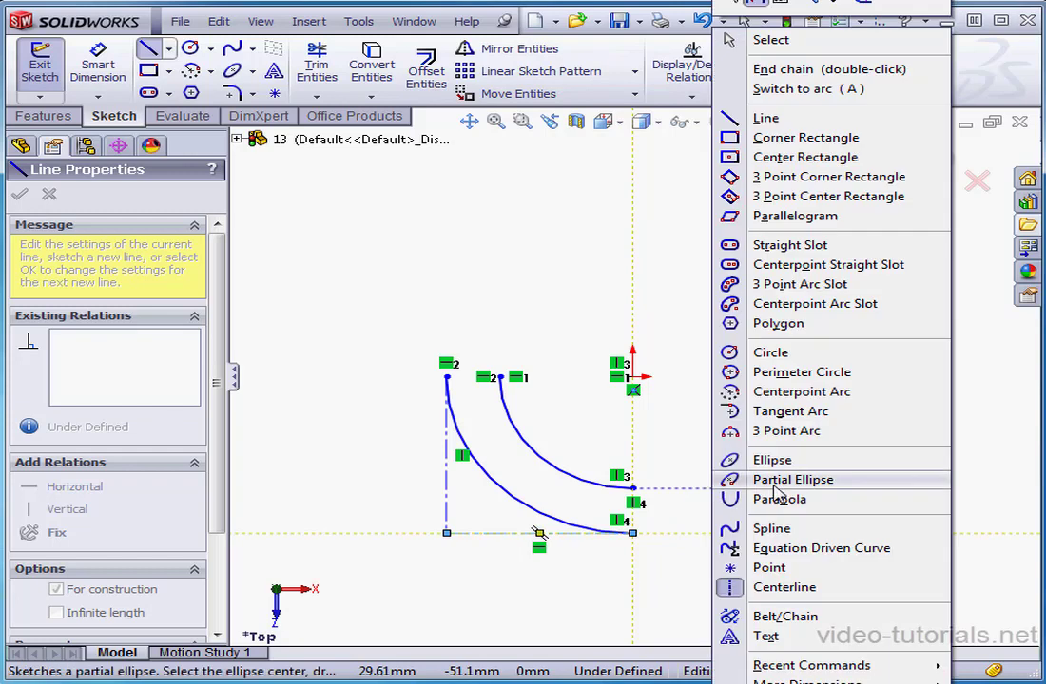
left_click(829, 69)
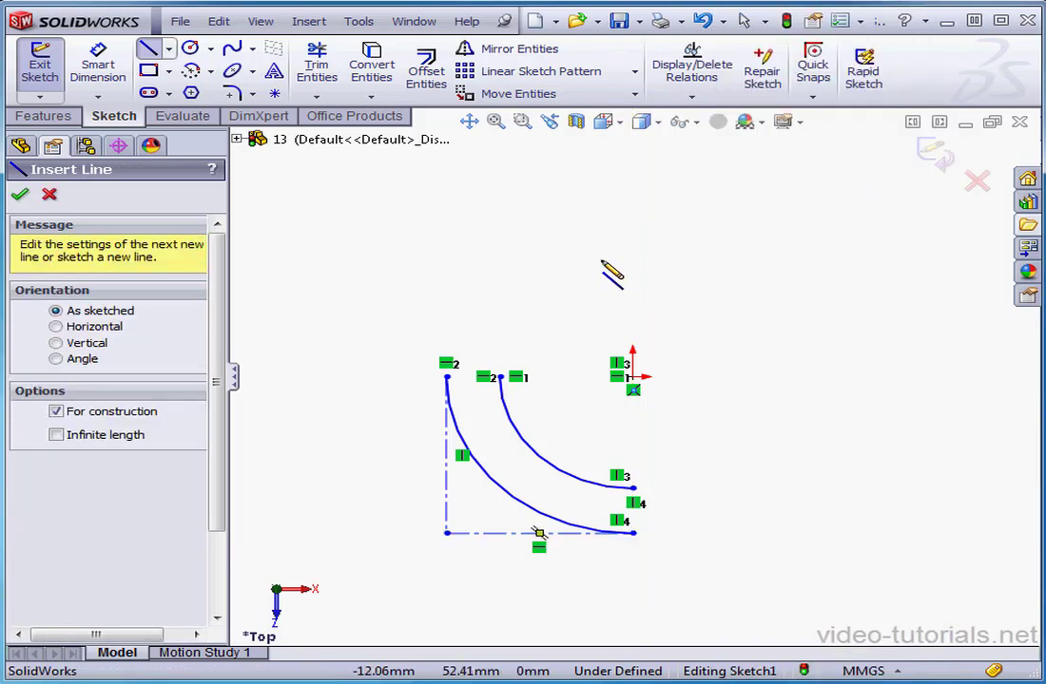
Step: Draw a horizontal centerline from beyond the outer arc to the origin, continued by a vertical centerline about 92 mm down from the origin
left_click(344, 376)
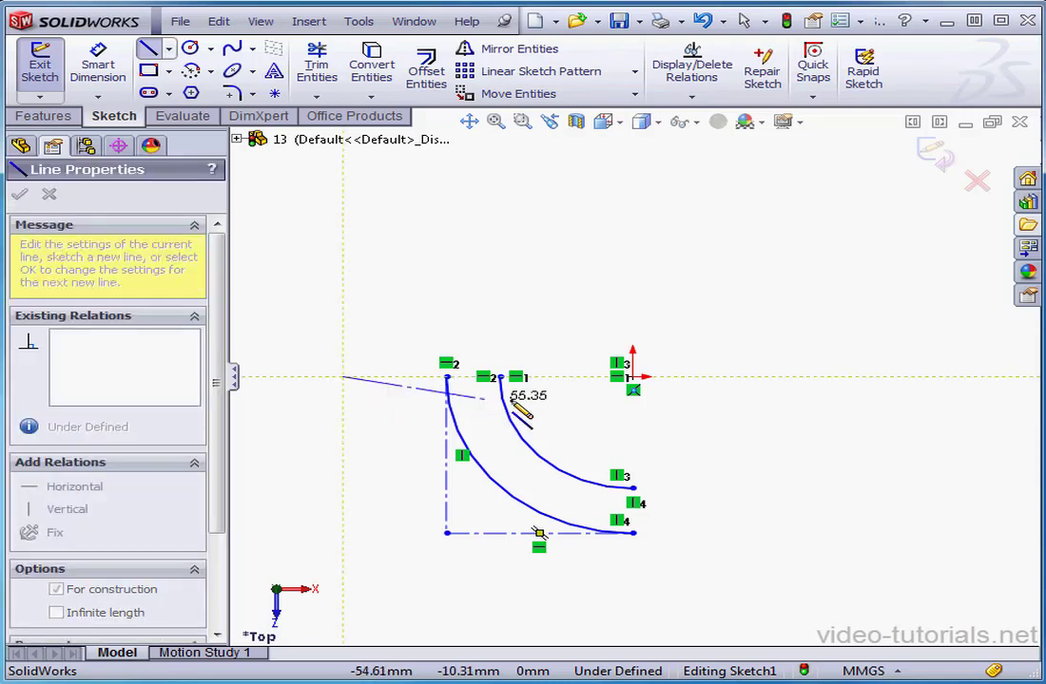
left_click(633, 376)
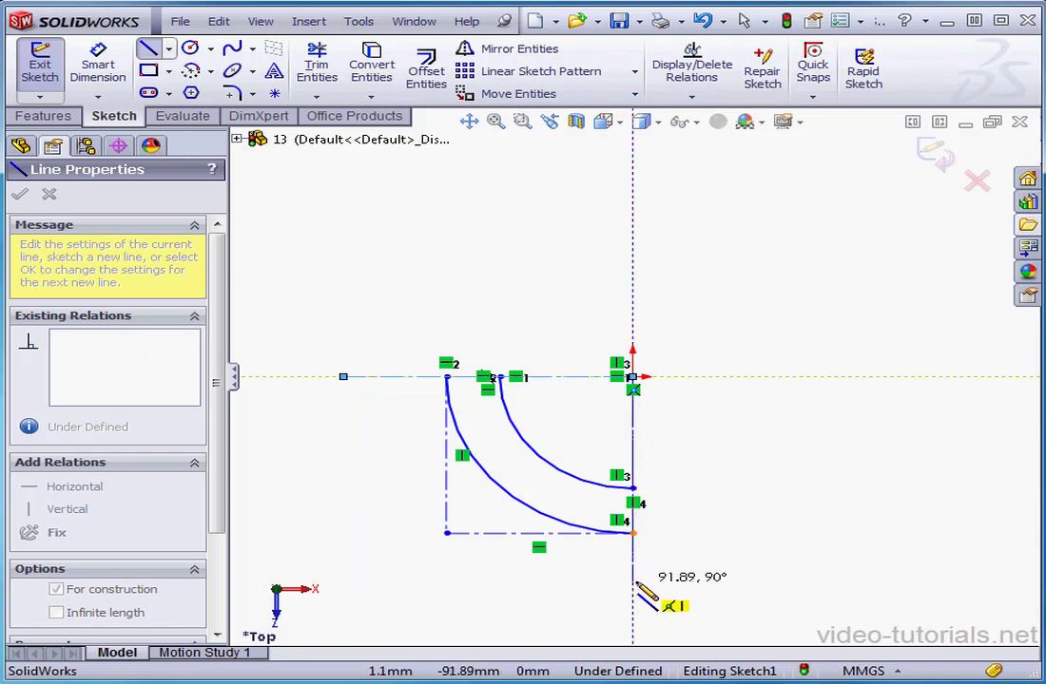
left_click(635, 581)
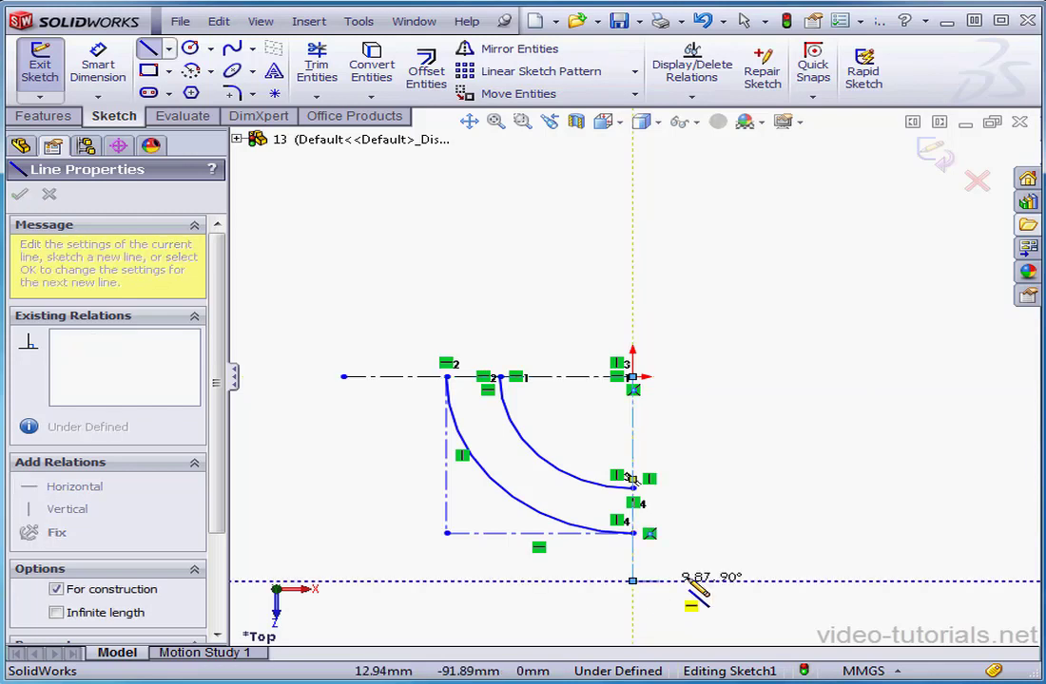
double_click(735, 516)
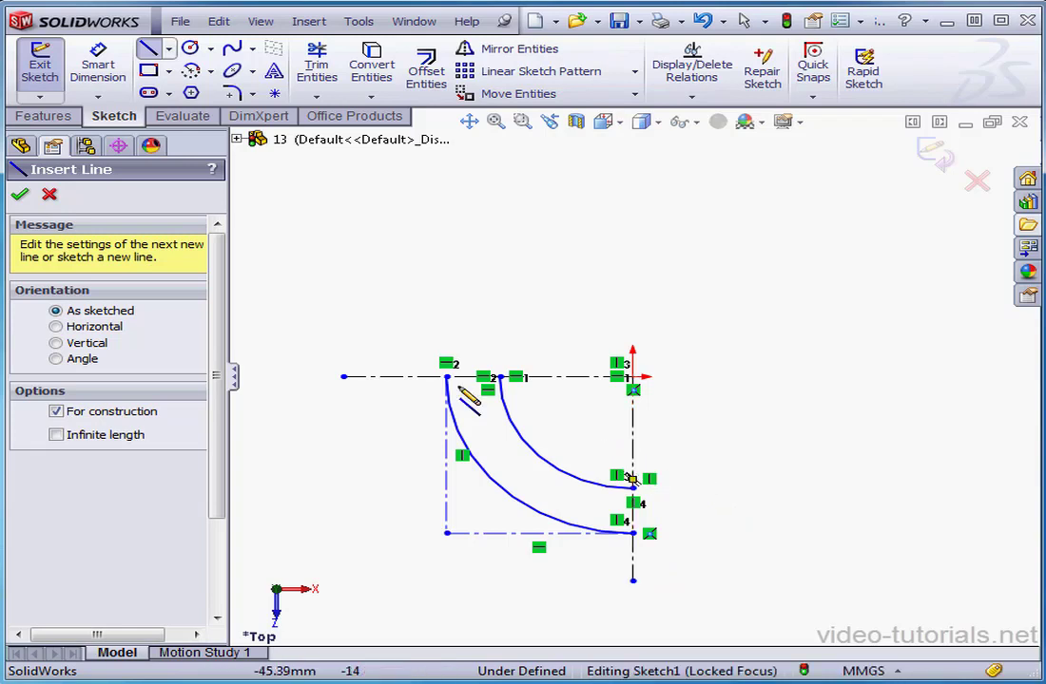
left_click(23, 195)
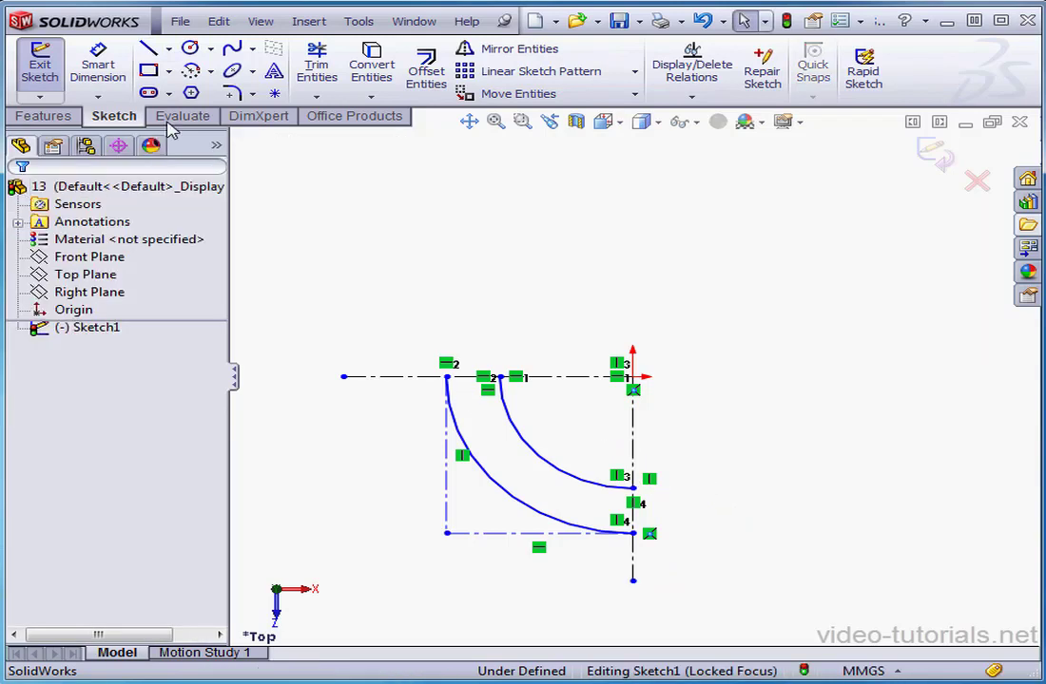
left_click(148, 70)
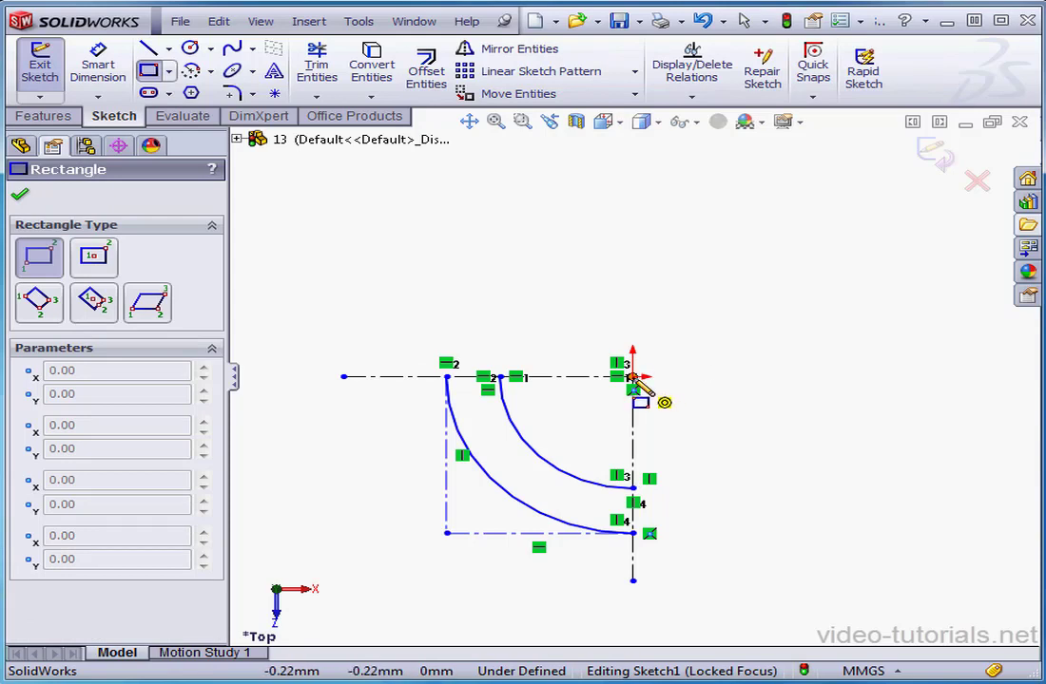
left_click_drag(633, 377, 447, 534)
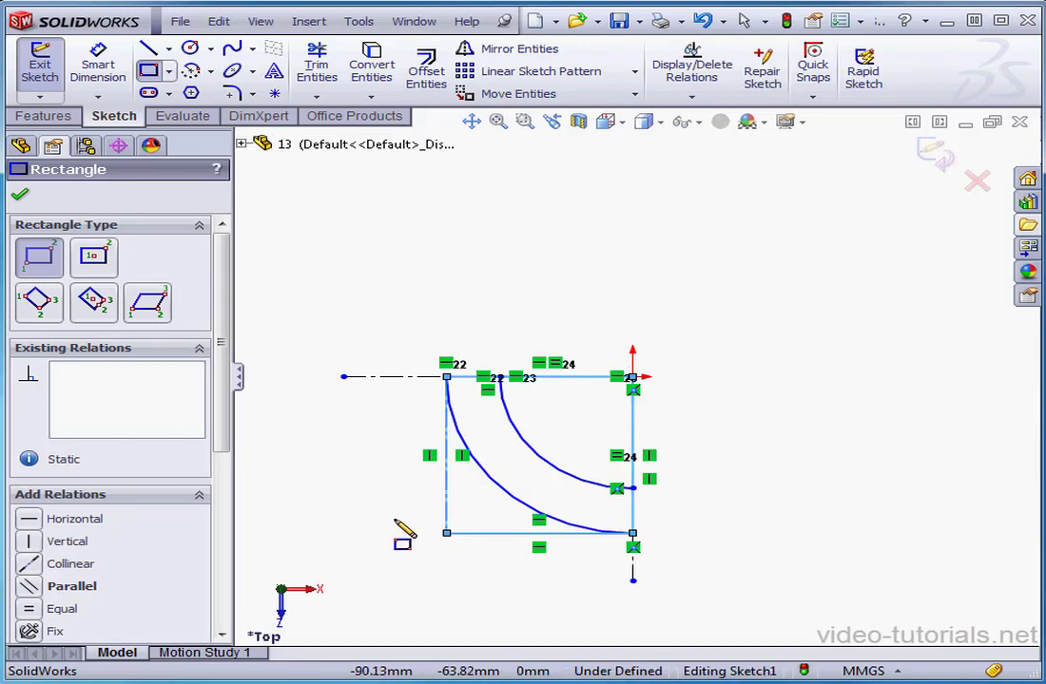
left_click(709, 20)
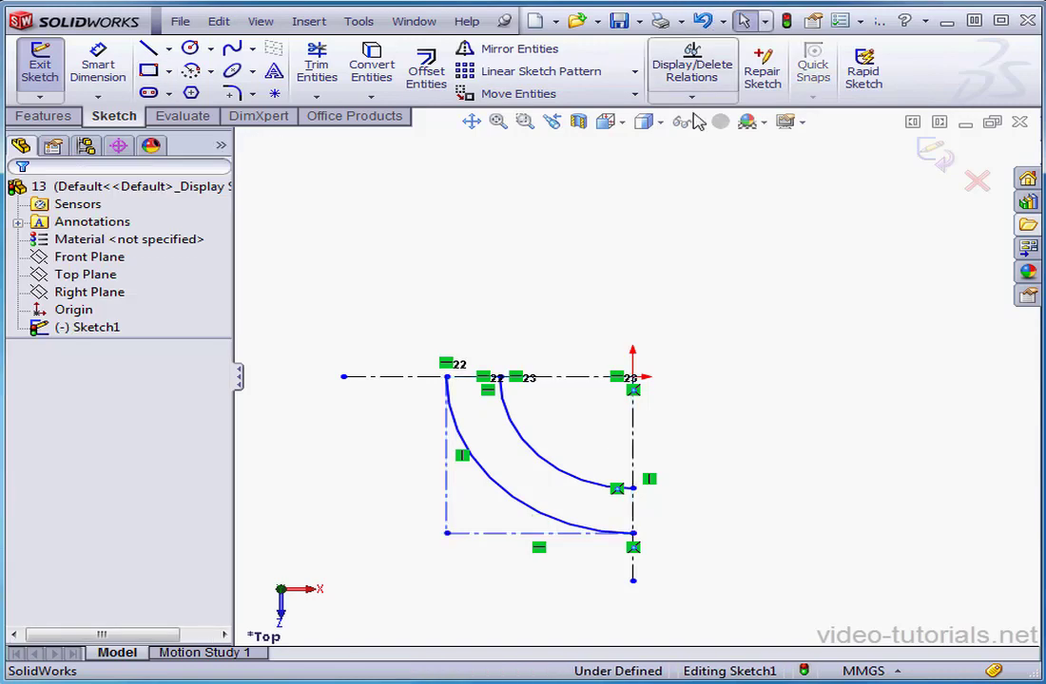
Step: Draw a diagonal centerline from the origin to the outer corner where the two construction lines meet
left_click(168, 49)
left_click(159, 88)
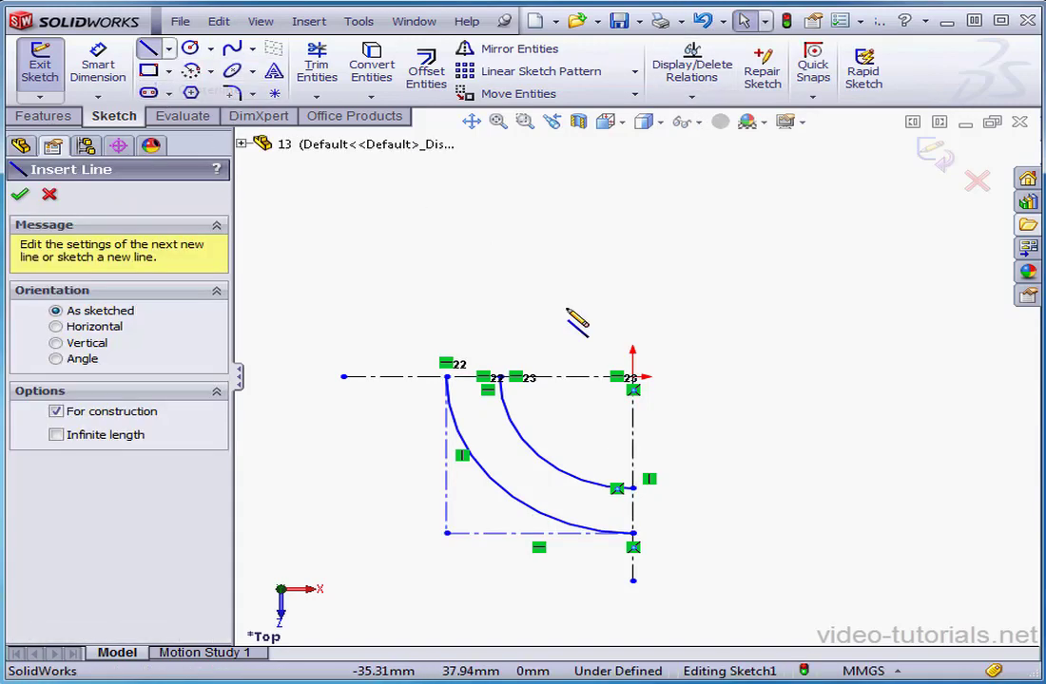
left_click(632, 378)
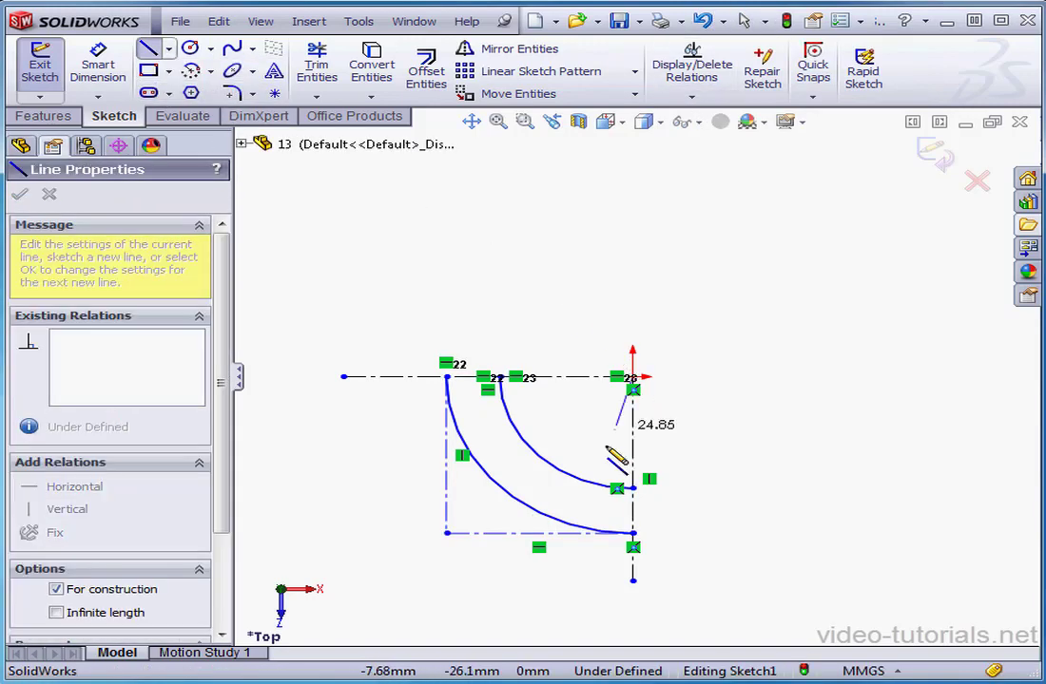
left_click(482, 534)
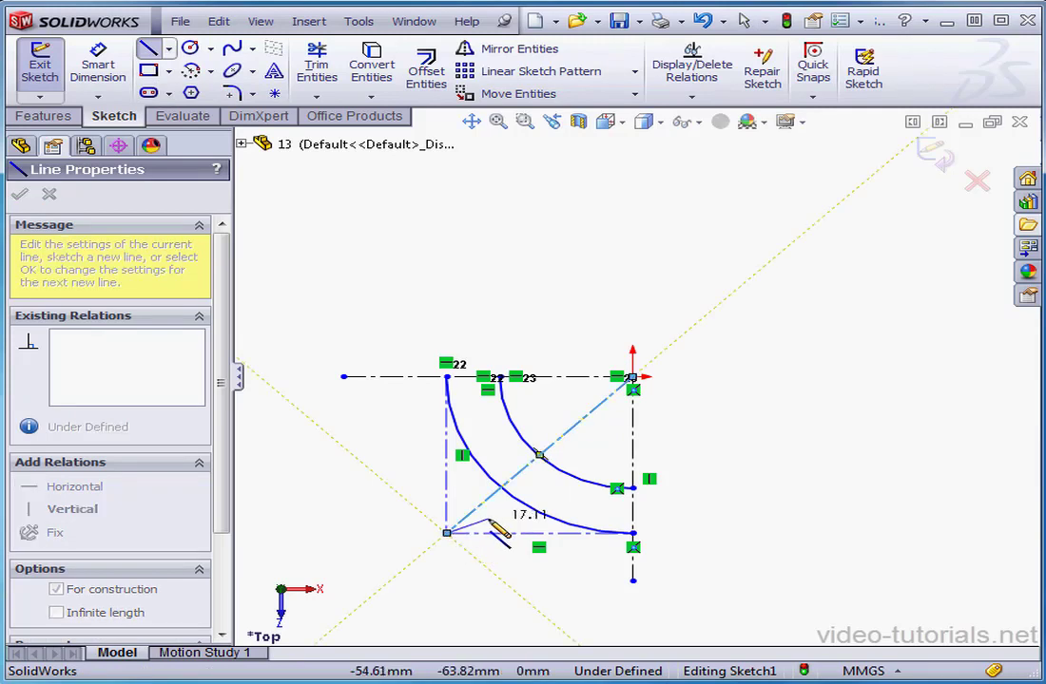
Step: Draw a circle of about 17 mm radius centered on the diagonal centerline between the two arcs
left_click(190, 49)
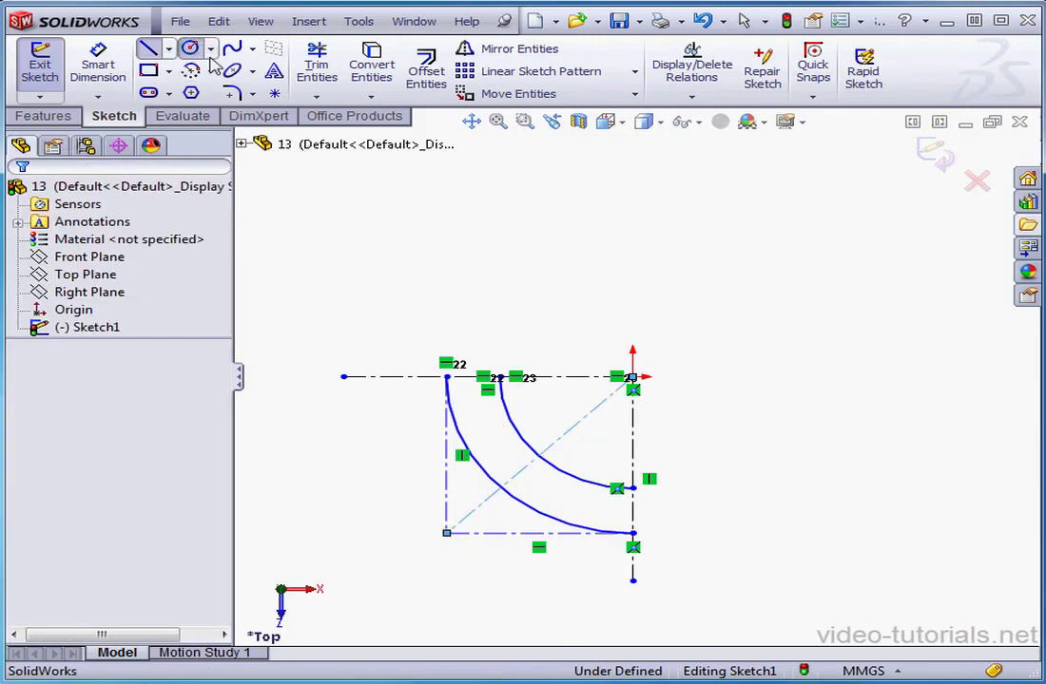
left_click(520, 471)
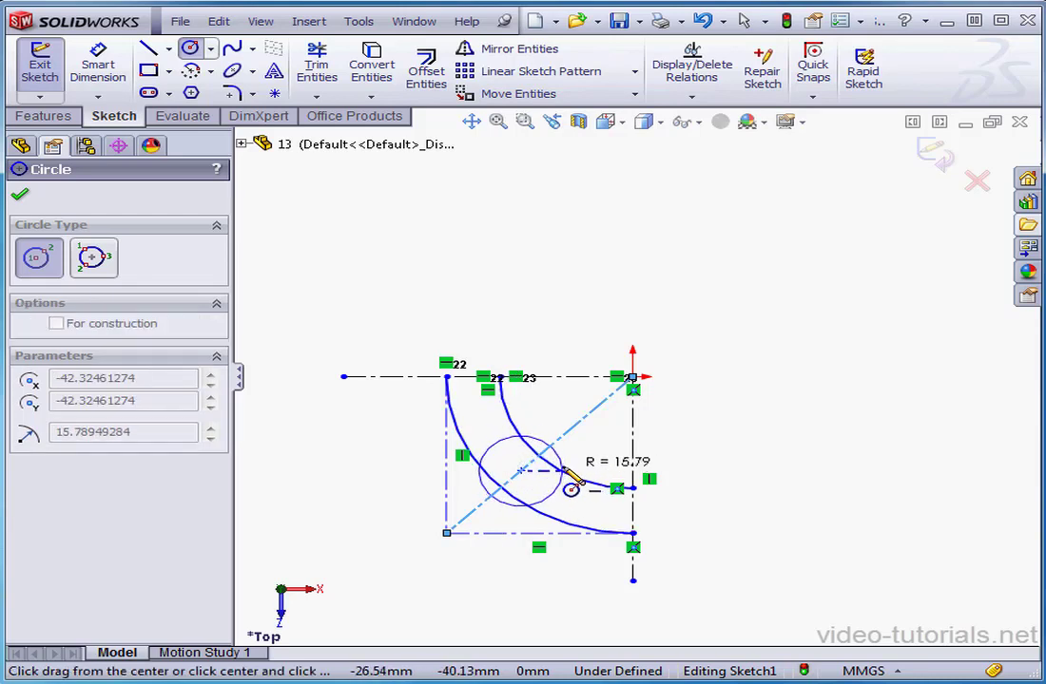
left_click(573, 488)
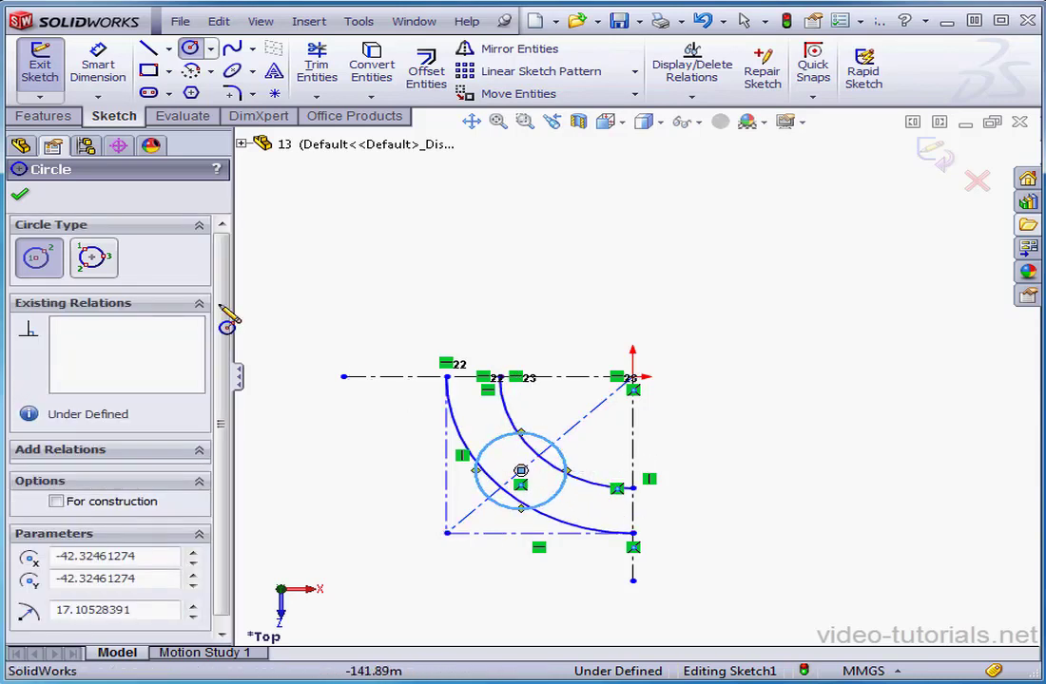
left_click(20, 194)
left_click(224, 275)
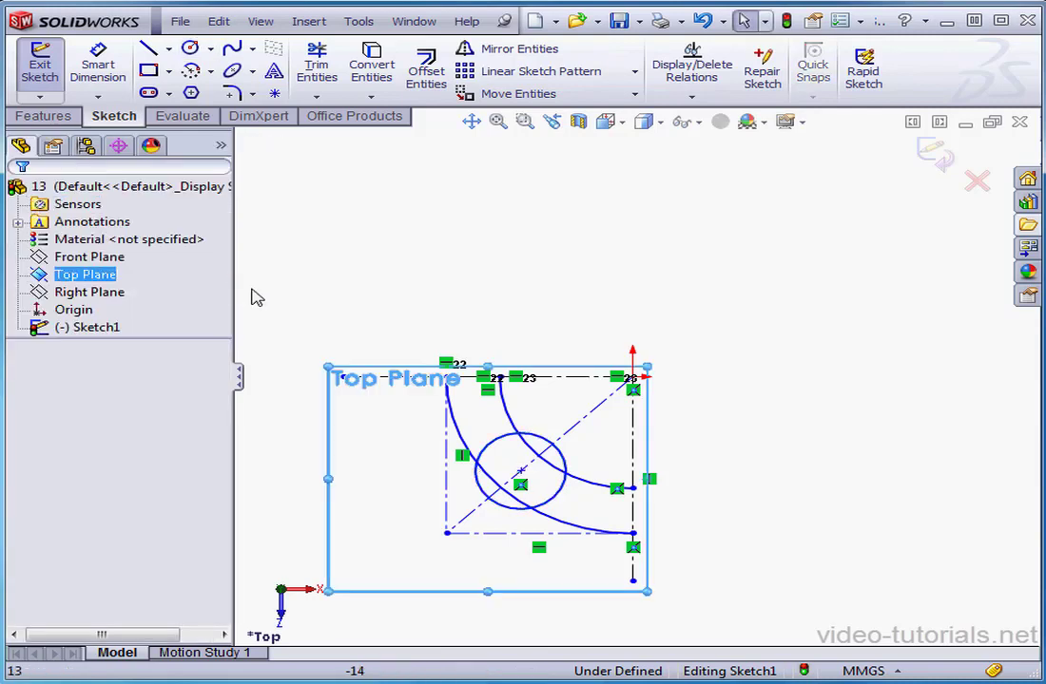
left_click(354, 485)
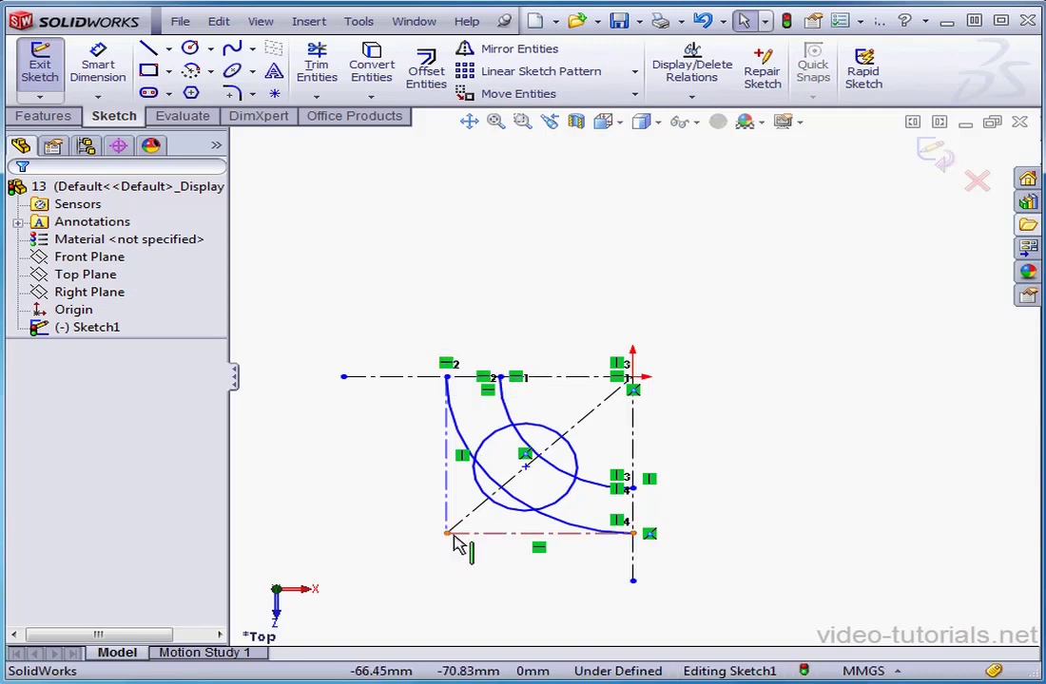
Step: Test the sketch by moving the lower outer construction corner slightly outward, and undo the move
mouse_move(439, 542)
left_mouse_down()
mouse_move(357, 584)
mouse_move(473, 553)
mouse_move(521, 516)
mouse_move(406, 566)
mouse_move(466, 561)
mouse_move(437, 547)
left_mouse_up()
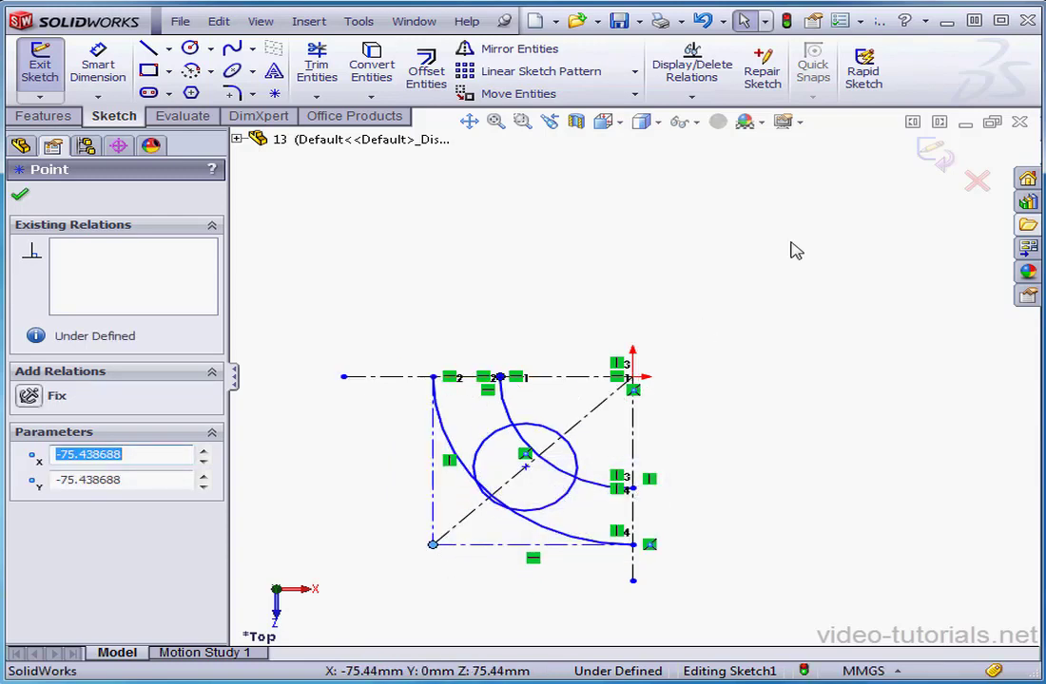
left_click(705, 22)
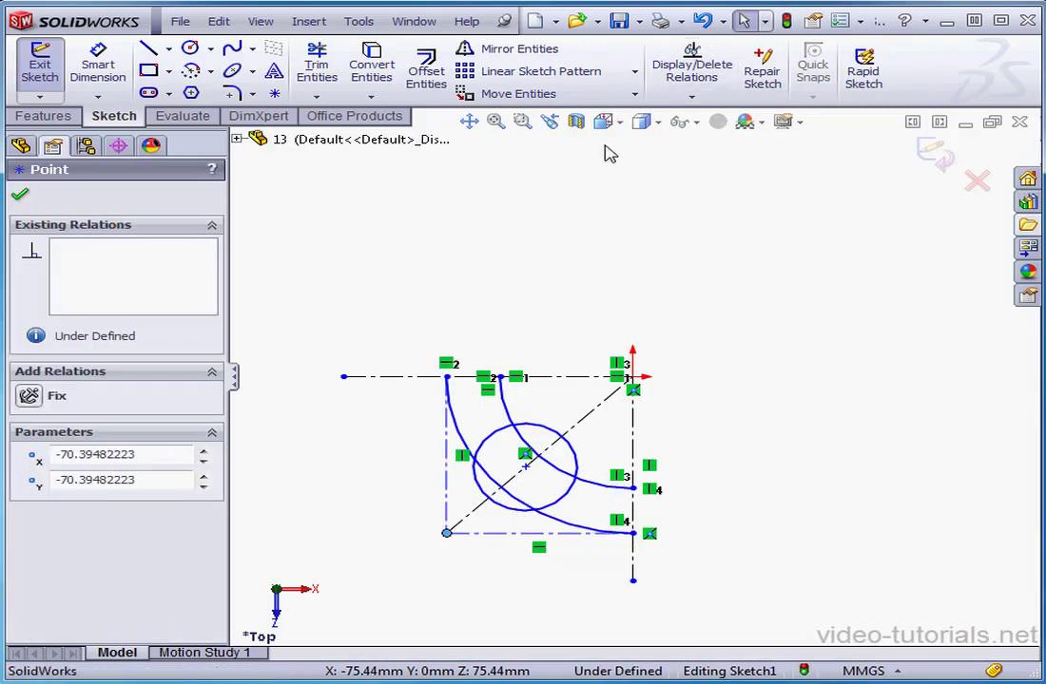
left_click(443, 276)
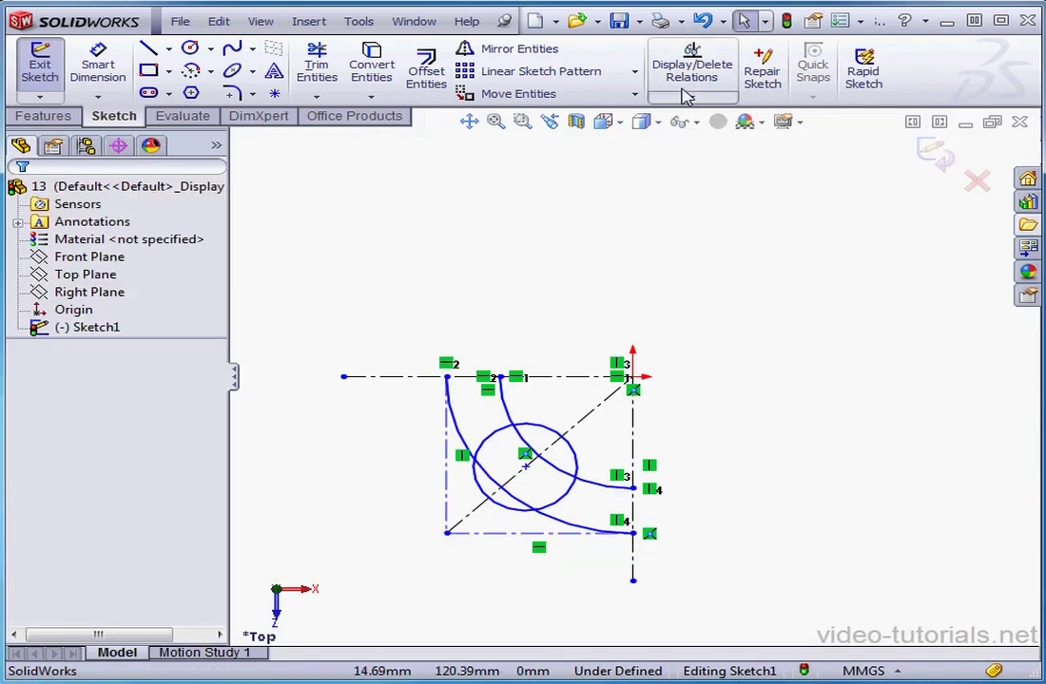
Step: Mirror both arcs, the circle and their construction lines about the horizontal centerline as a copy, and inspect the corner's Symmetric relation
left_click(537, 57)
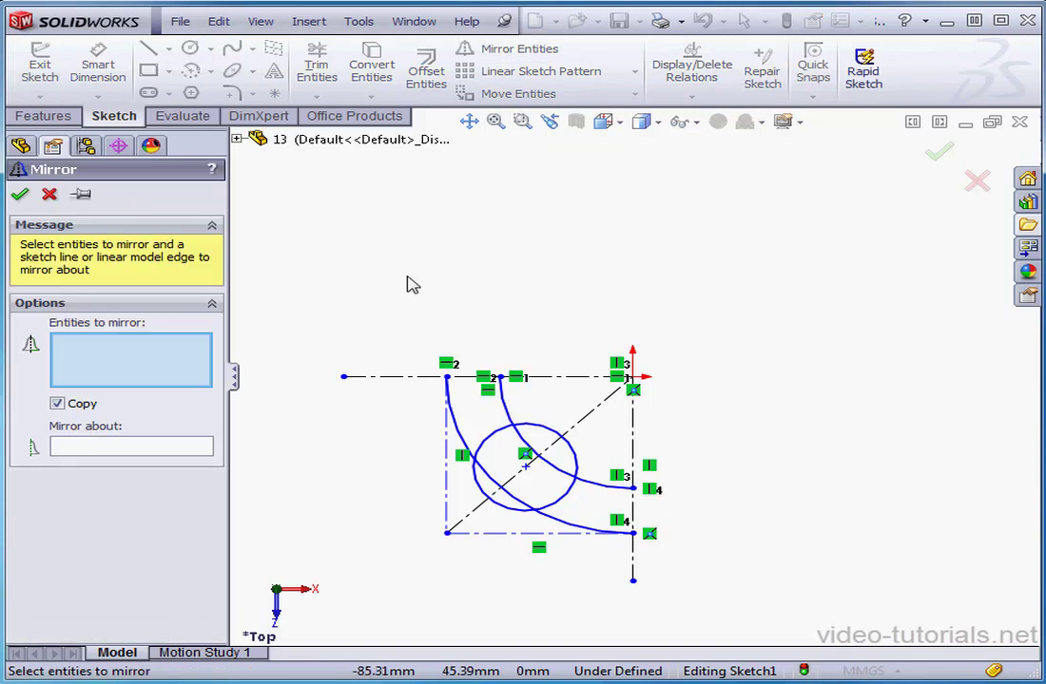
mouse_move(602, 596)
left_mouse_down()
mouse_move(553, 447)
mouse_move(385, 410)
left_mouse_up()
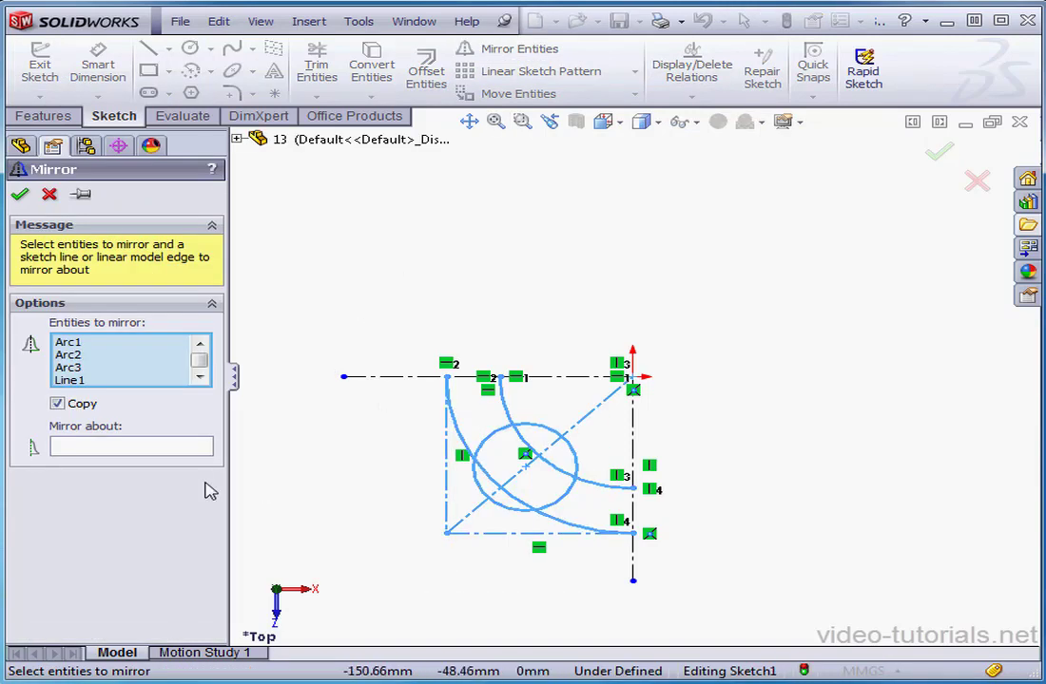
left_click(104, 449)
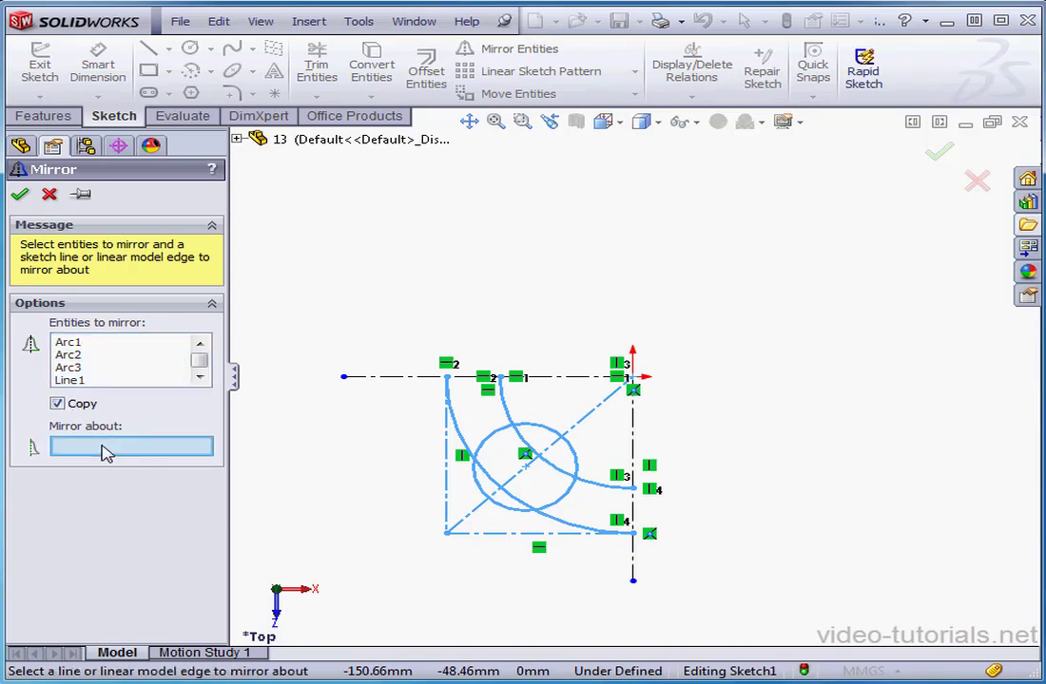
left_click(410, 378)
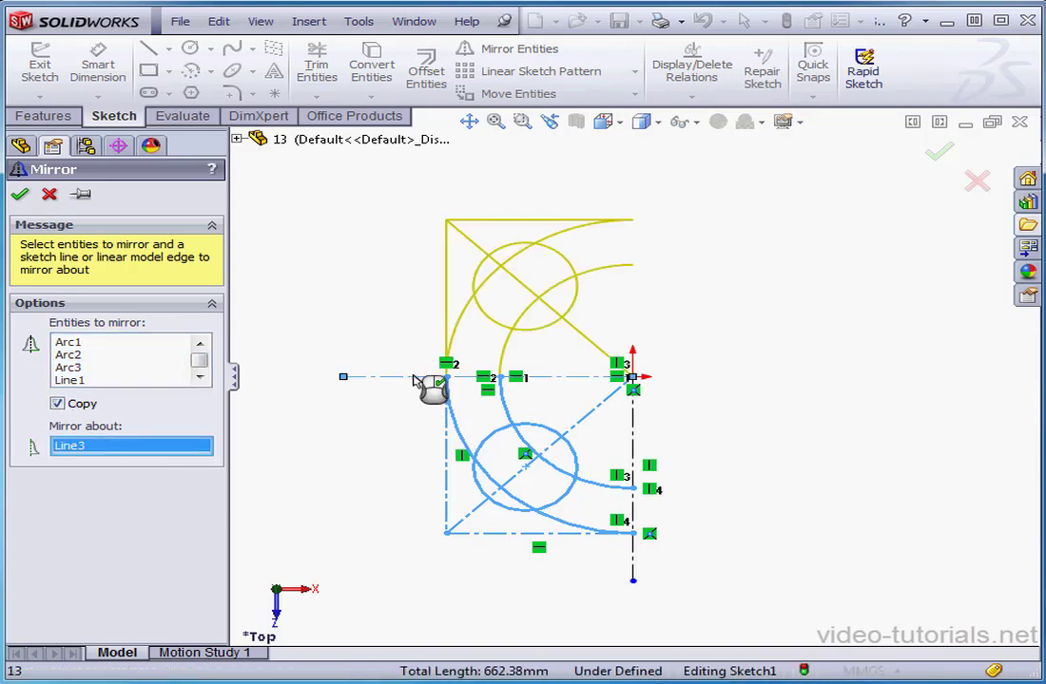
left_click(21, 195)
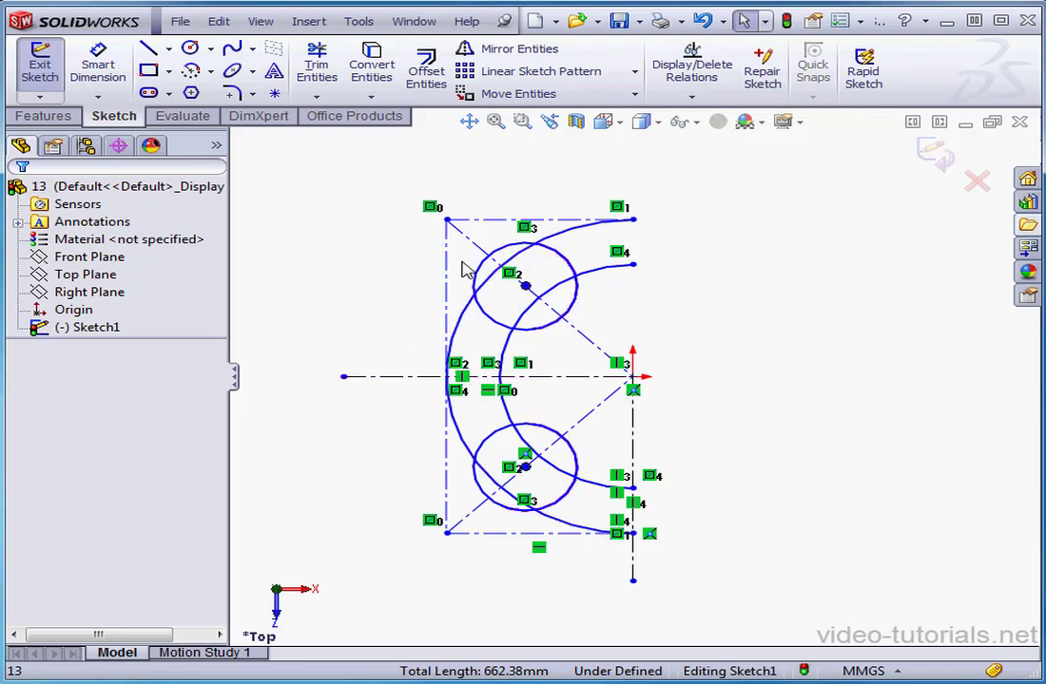
left_click(430, 206)
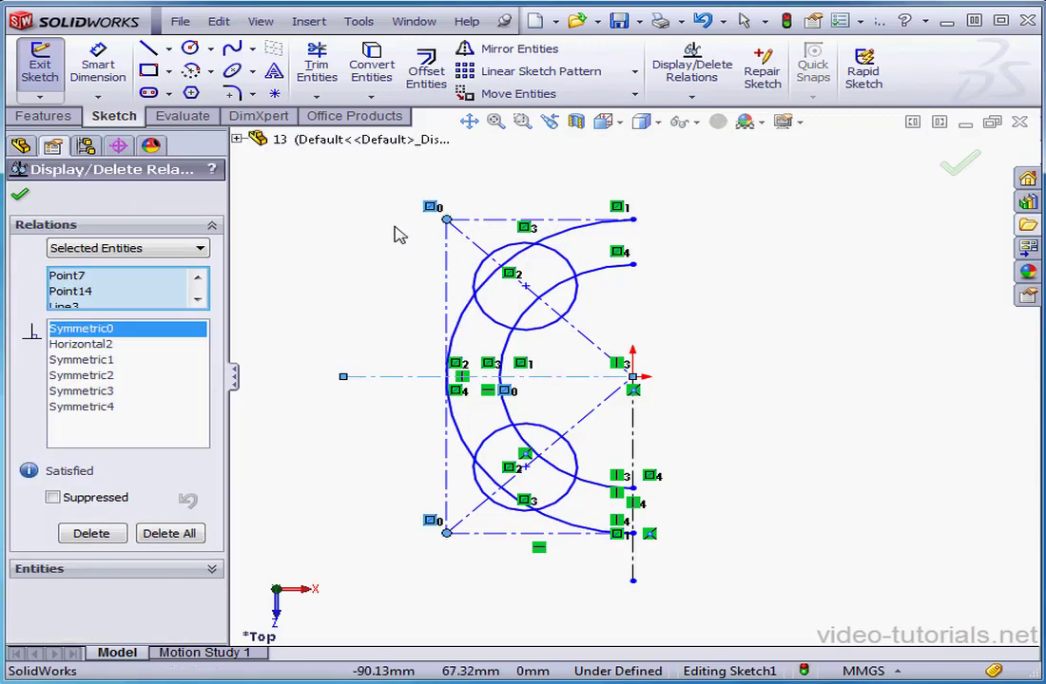
left_click(21, 195)
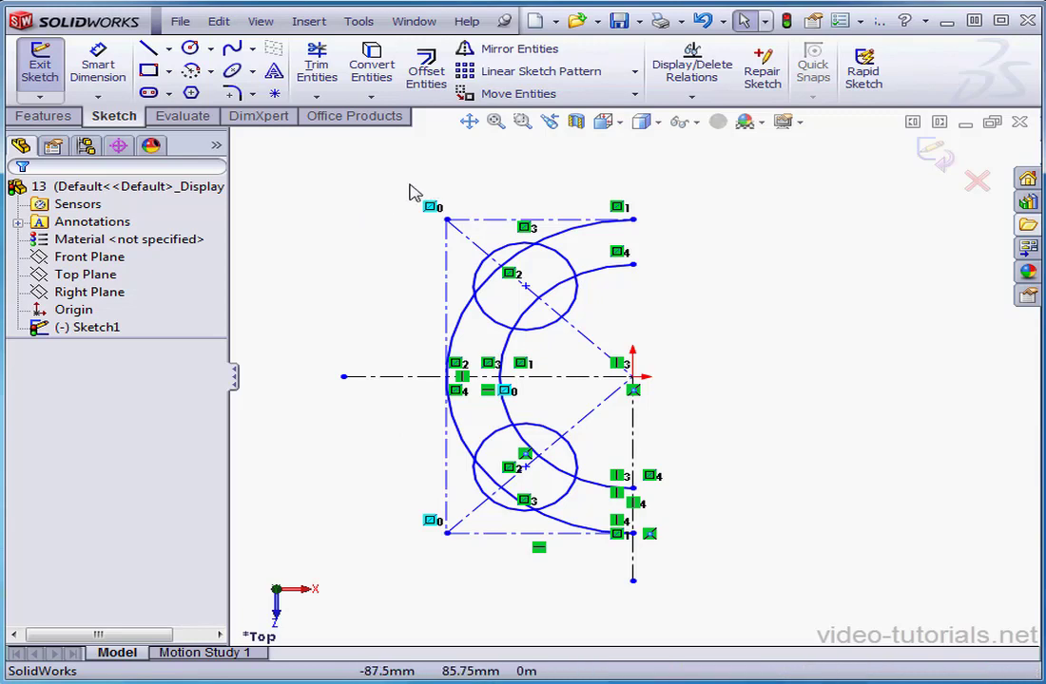
Step: Mirror the inner and outer arcs about the vertical centerline, keeping the originals so they form full circles
left_click(515, 48)
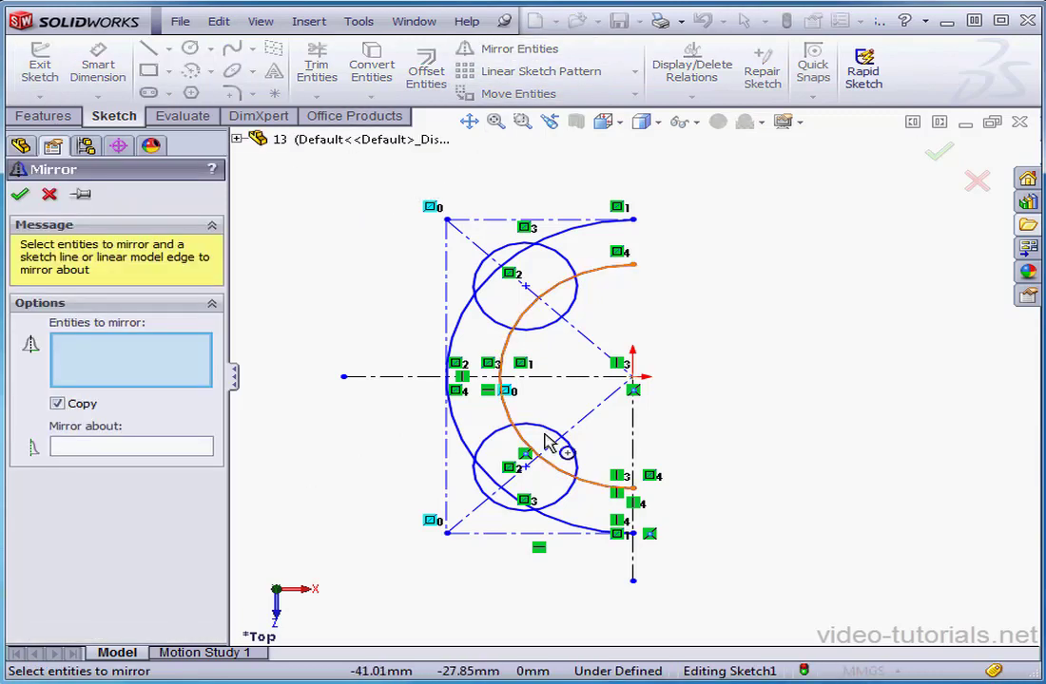
left_click(611, 266)
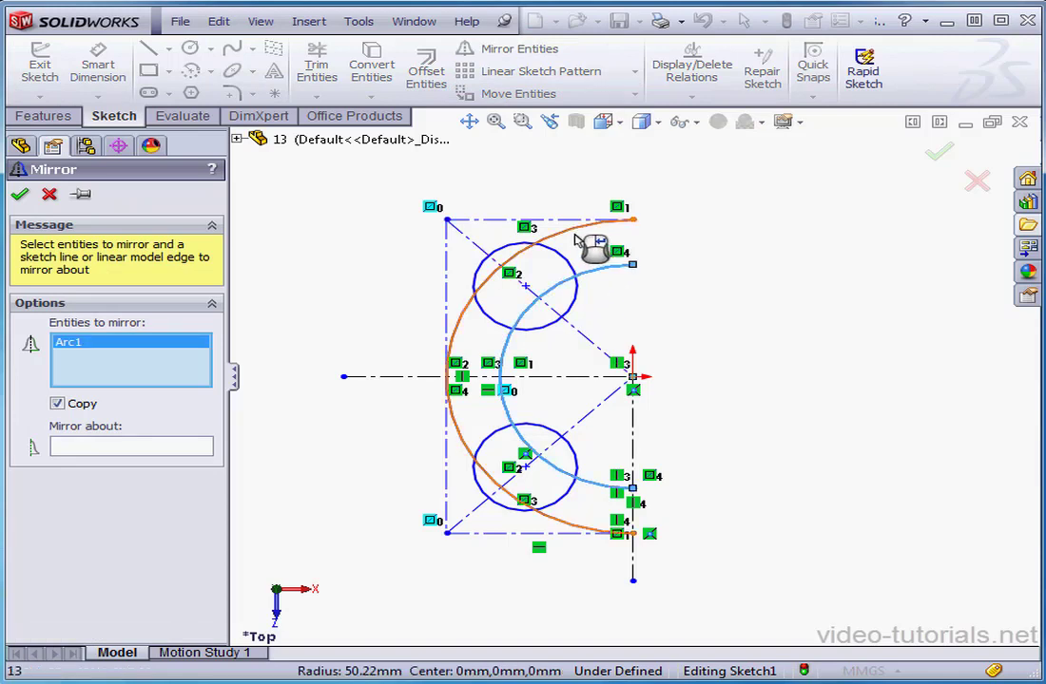
left_click(590, 238)
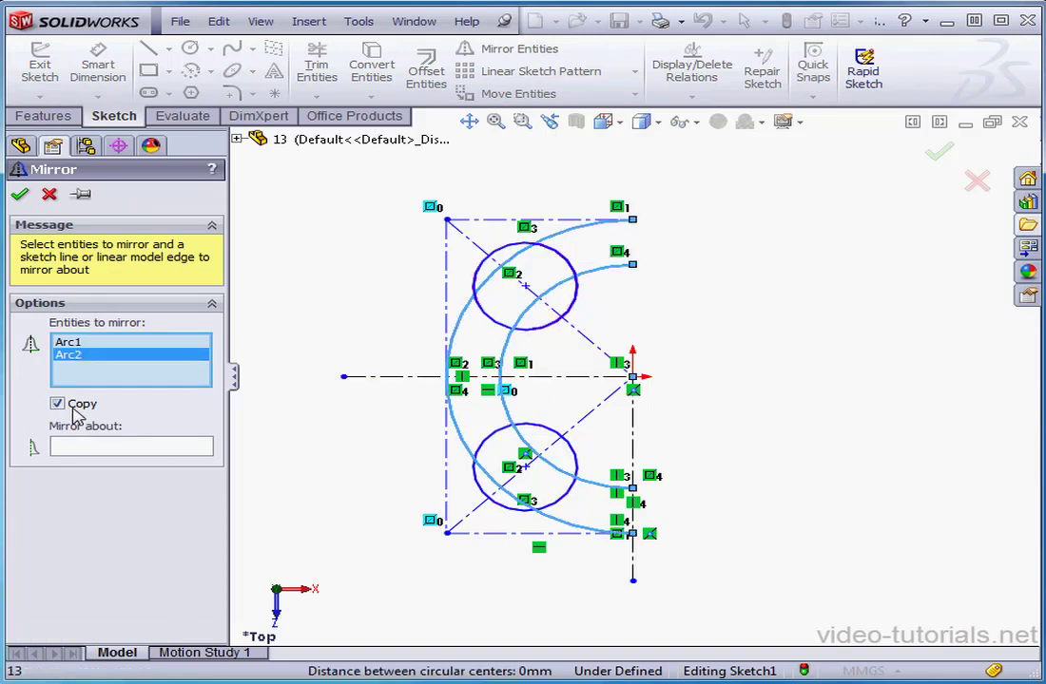
left_click(87, 447)
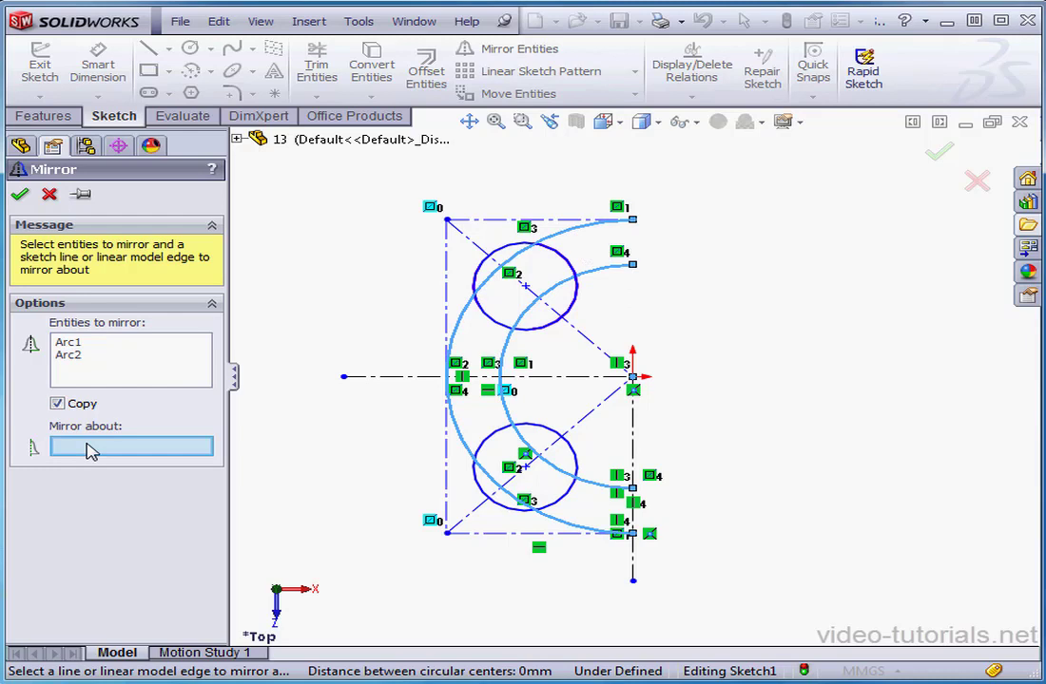
left_click(633, 575)
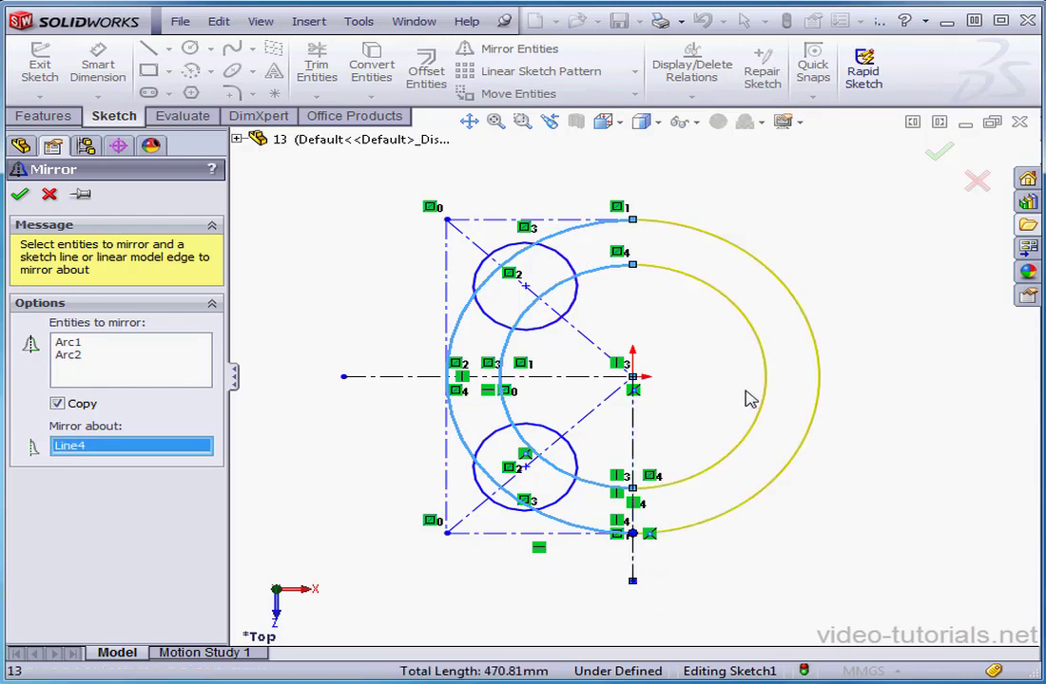
left_click(20, 194)
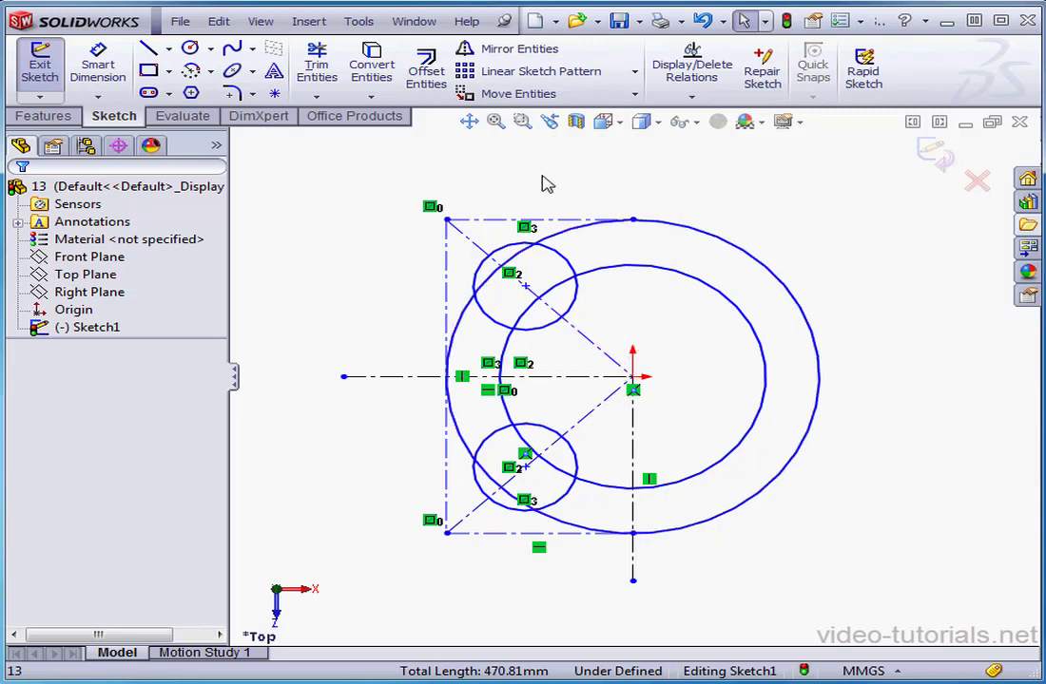
Step: Mirror the upper small circle and its diagonal centerline about the vertical centerline with Copy turned off
left_click(514, 49)
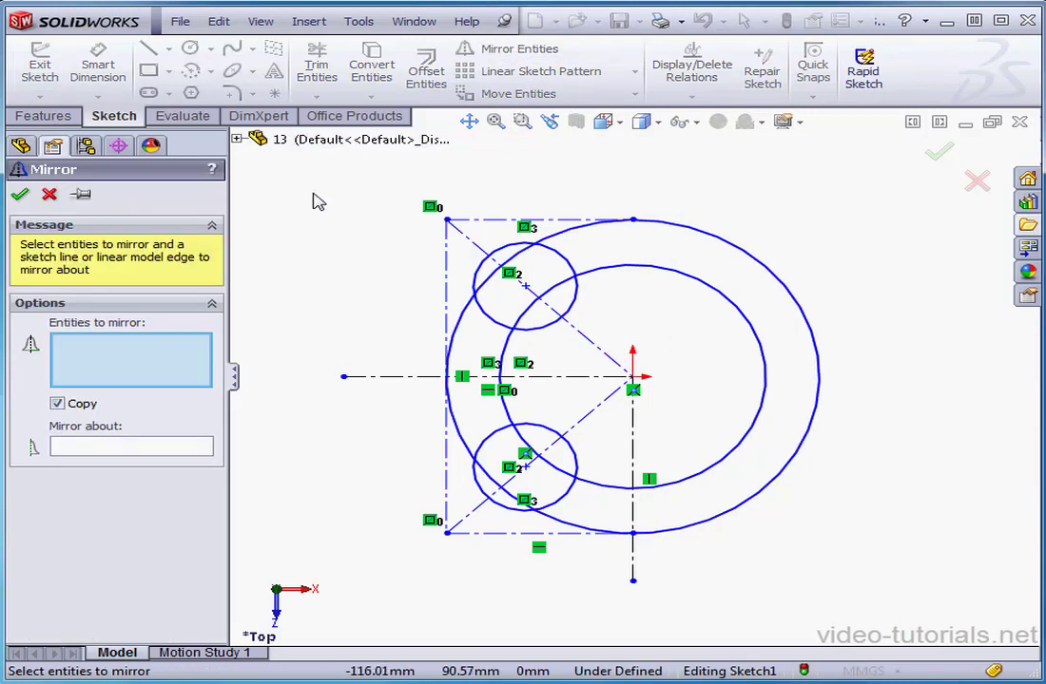
left_click(476, 246)
left_click(571, 272)
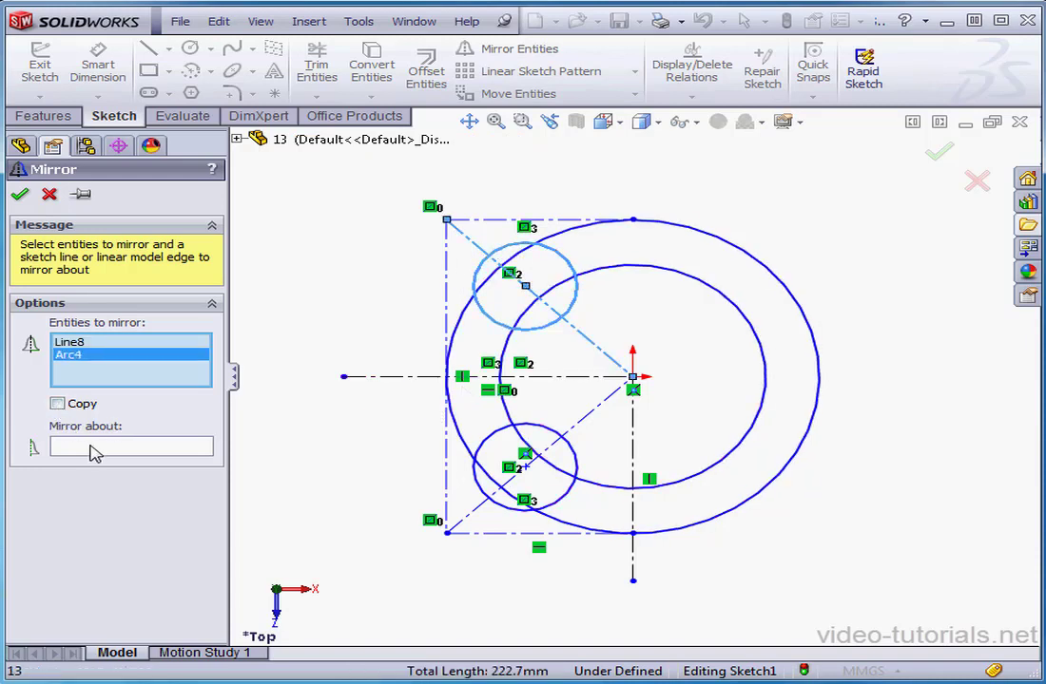
left_click(121, 448)
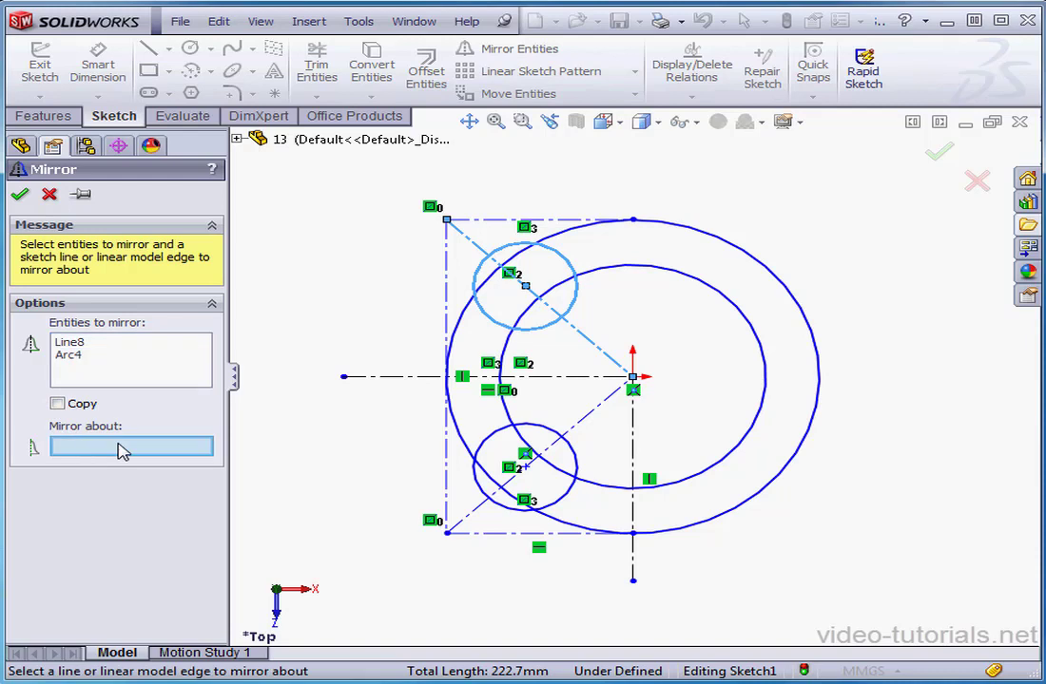
left_click(634, 554)
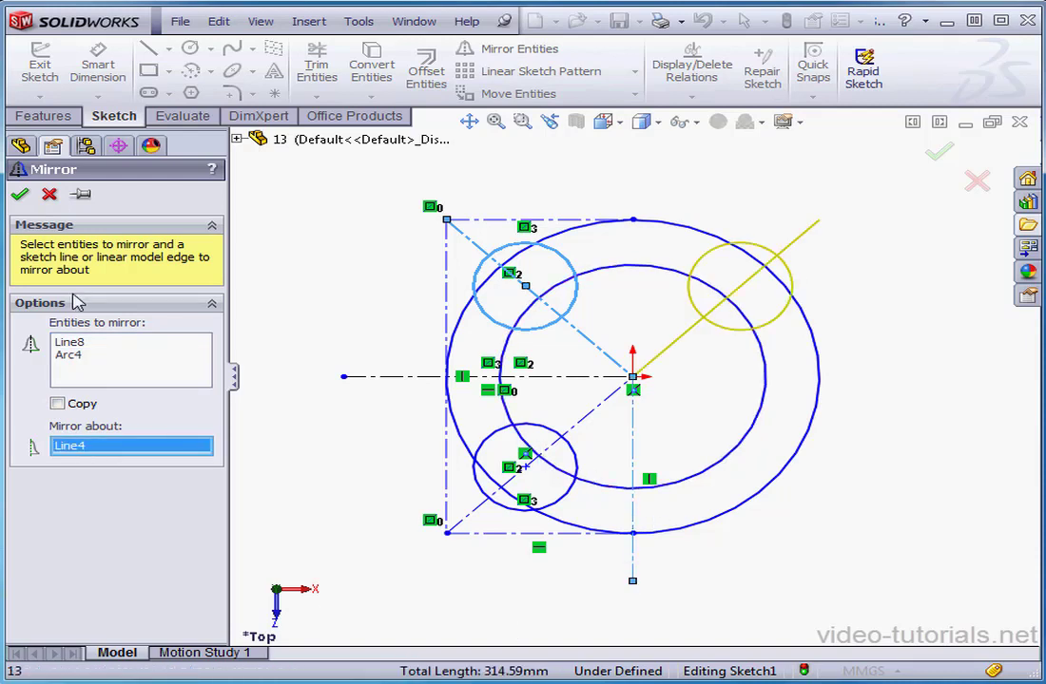
left_click(19, 194)
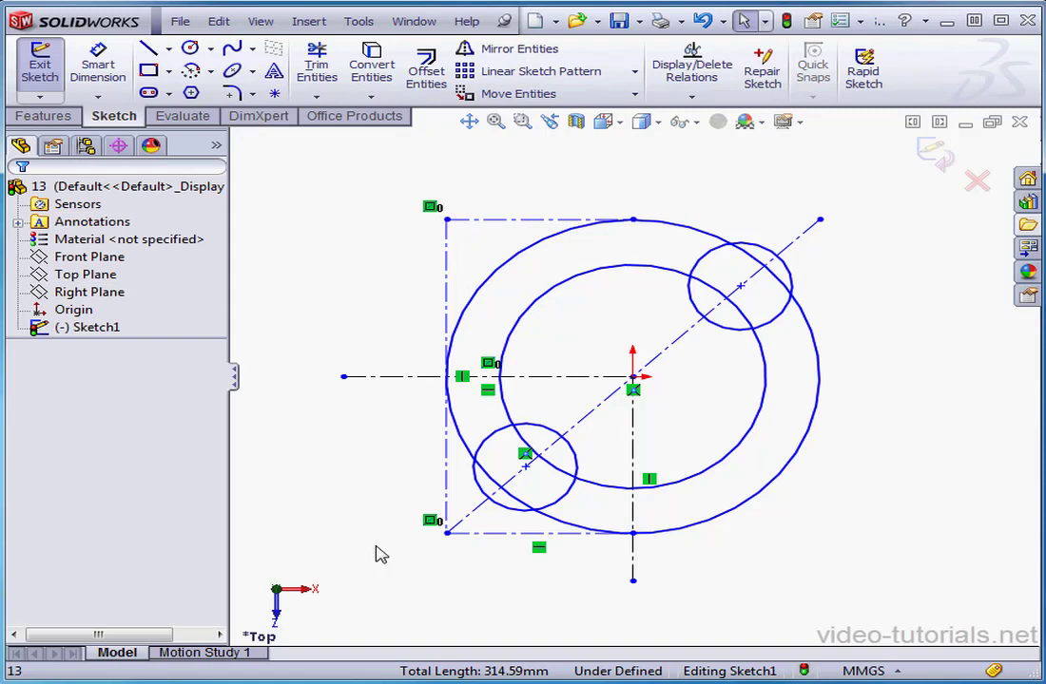
Step: Move the lower outer construction corner outward to test the remaining relations, and undo the move
mouse_move(449, 535)
left_mouse_down()
mouse_move(433, 573)
mouse_move(403, 556)
mouse_move(442, 561)
mouse_move(406, 571)
left_mouse_up()
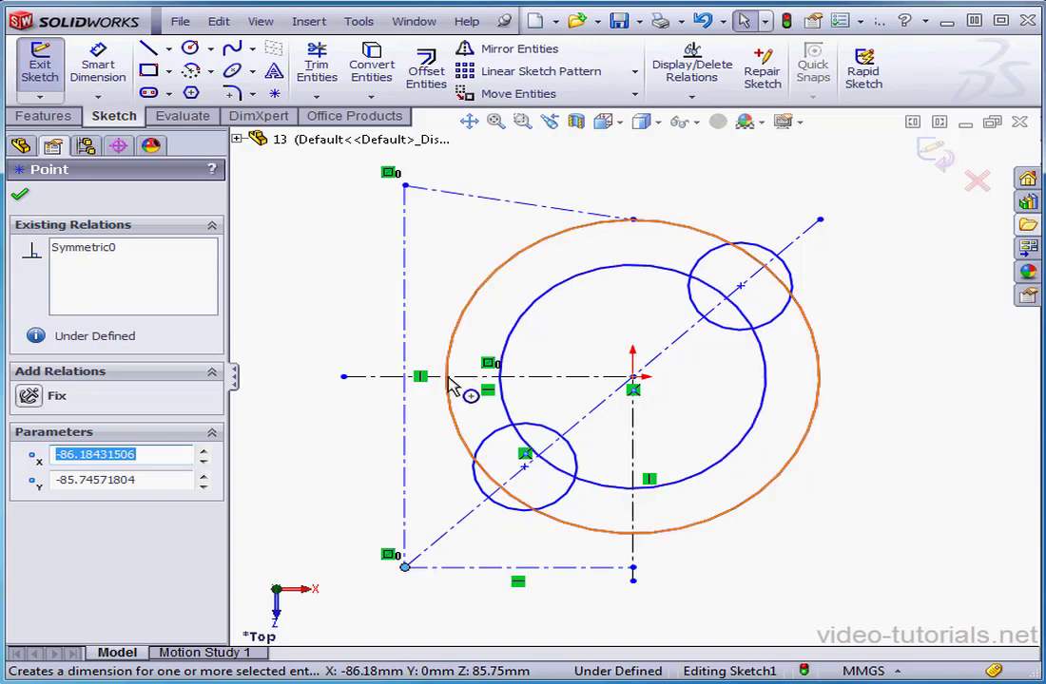
left_click(706, 25)
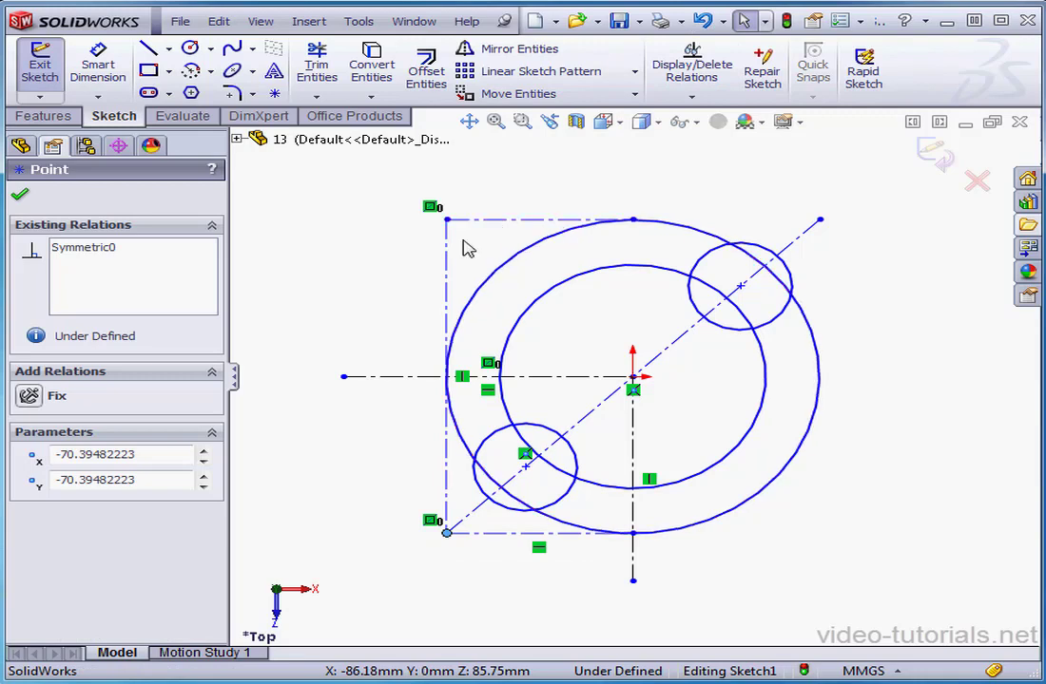
Step: Check the relations of the vertical and diagonal construction lines, and add a Horizontal relation to the upper construction line
left_click(450, 304)
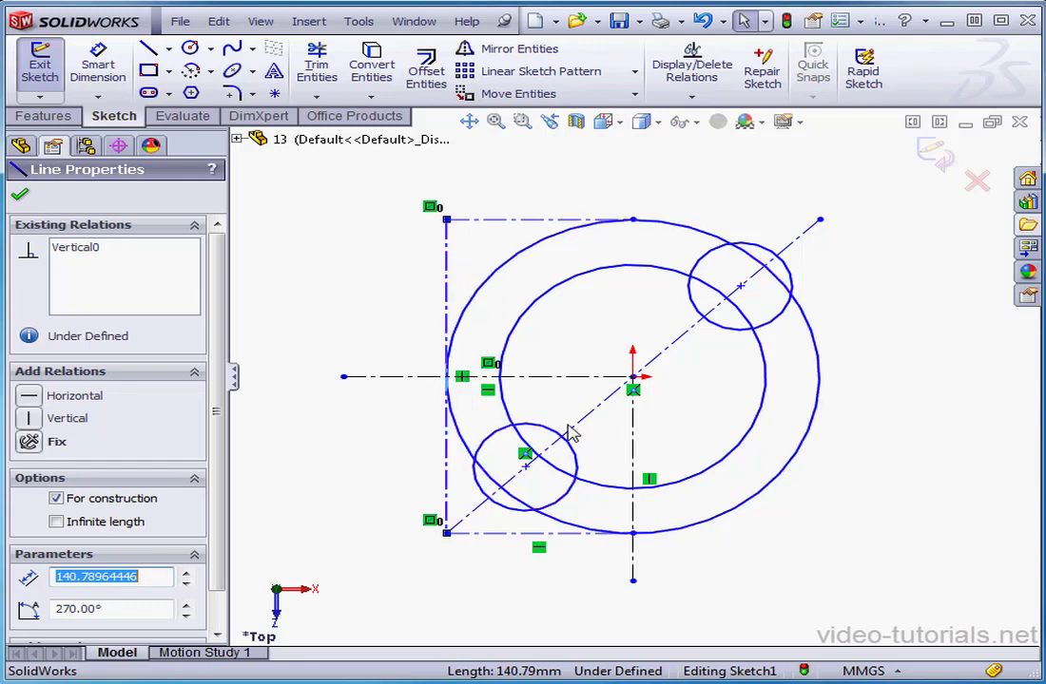
left_click(597, 423)
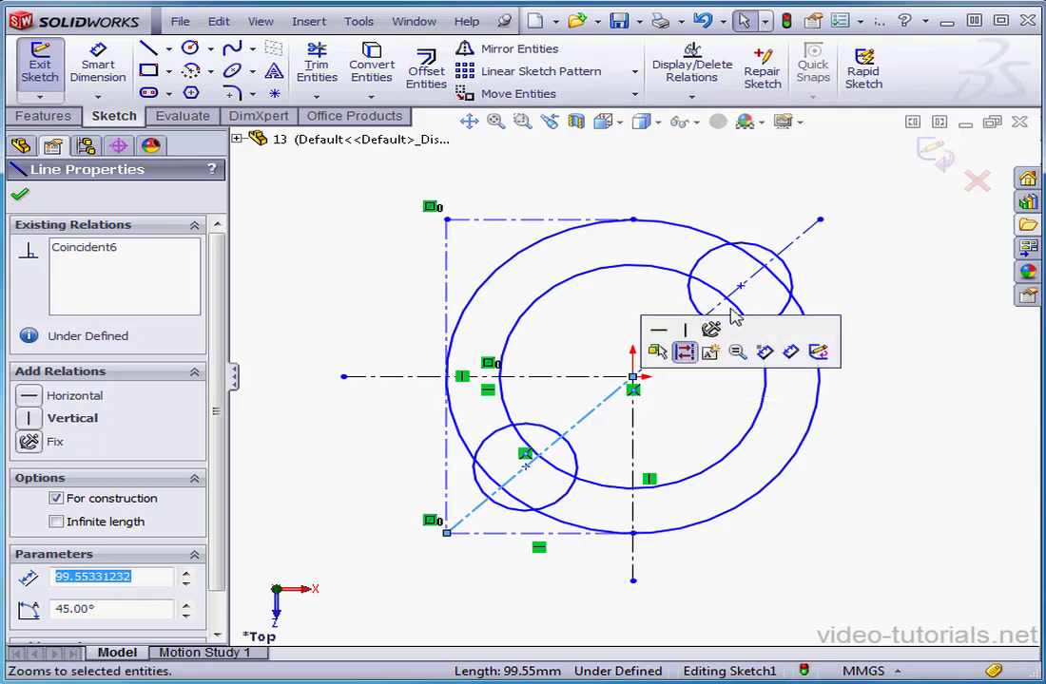
left_click(807, 240)
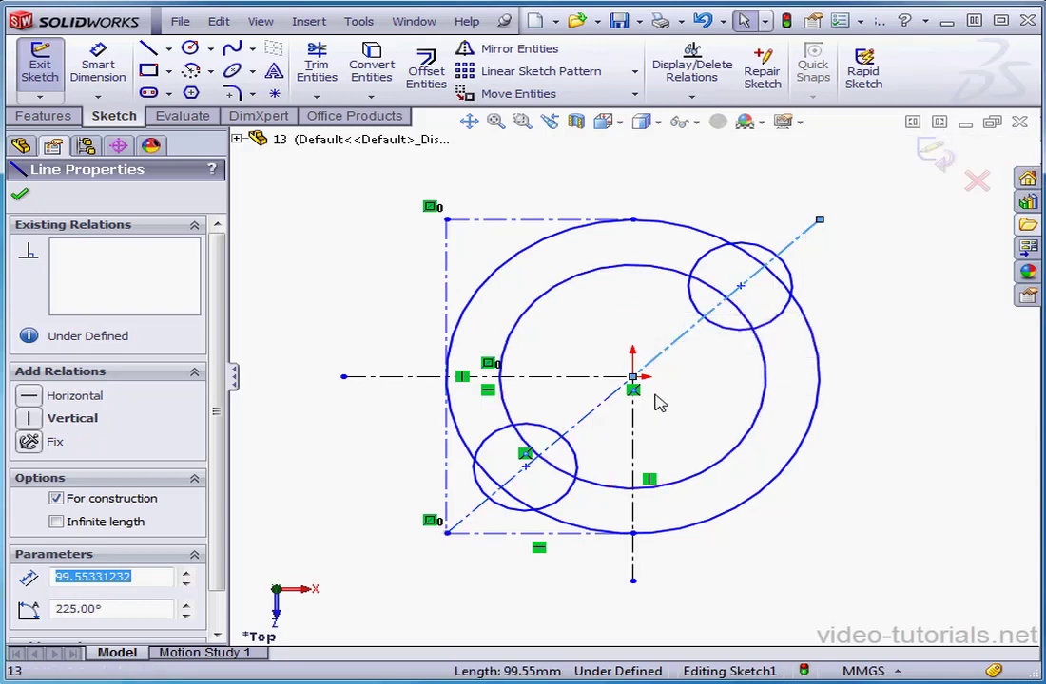
left_click(612, 413)
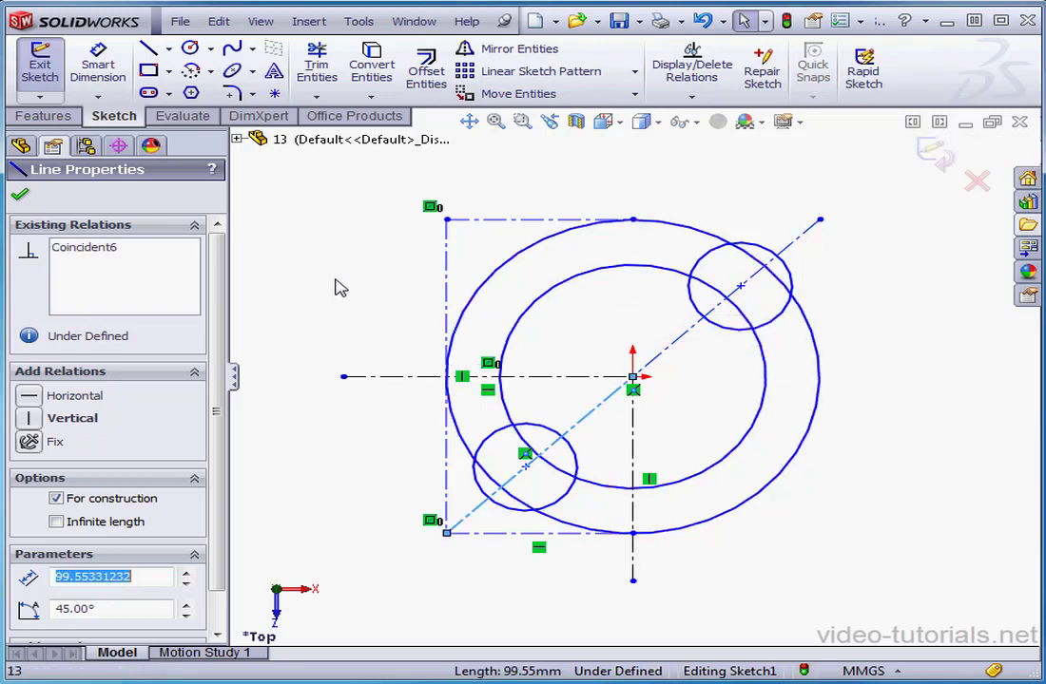
left_click(19, 198)
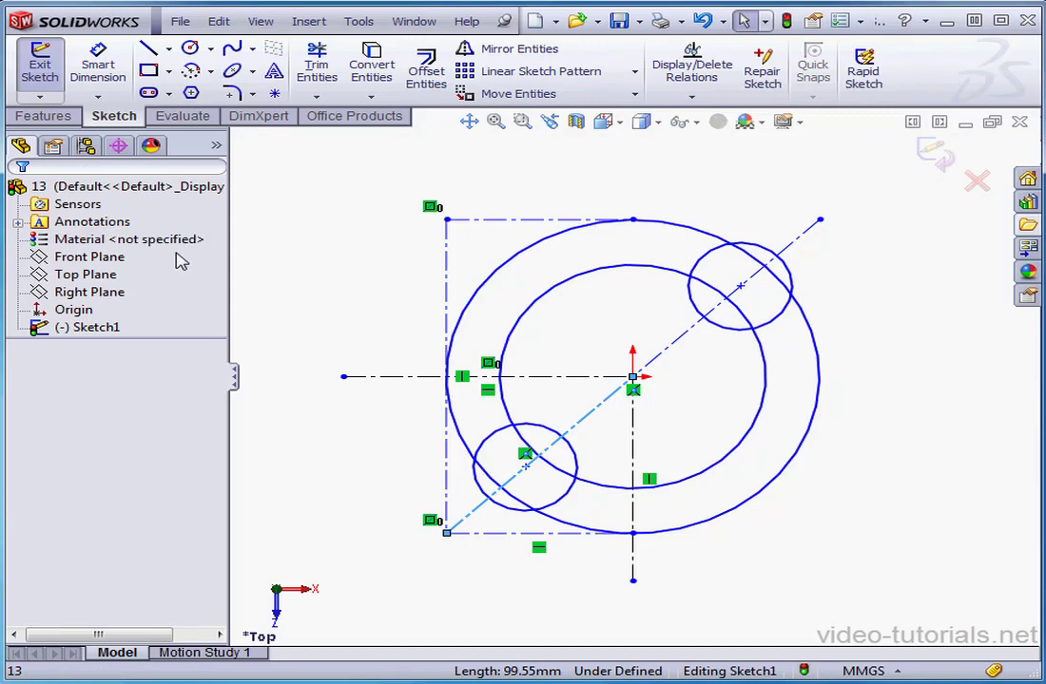
left_click(528, 222)
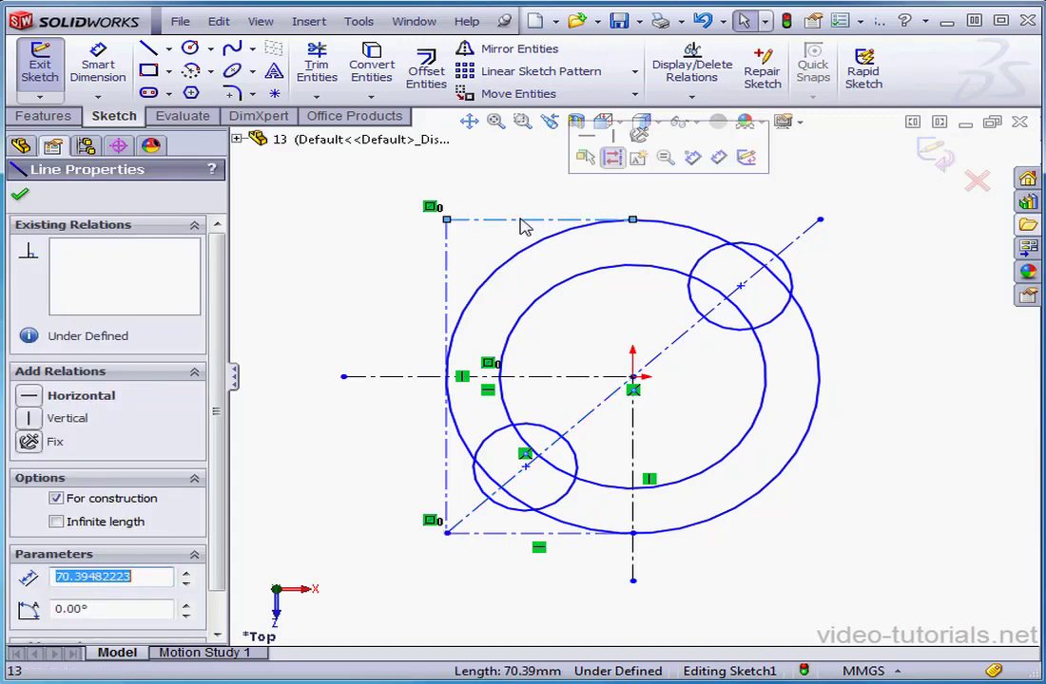
left_click(31, 397)
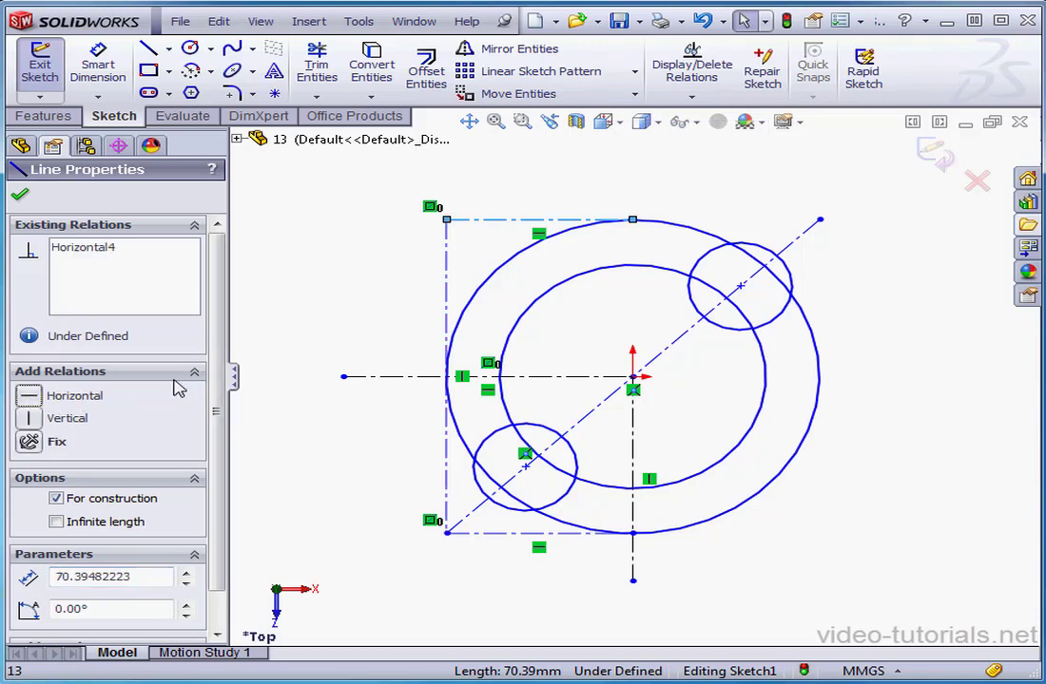
Step: Add a Tangent relation between the outer circle and the vertical construction line beside it
left_click(19, 195)
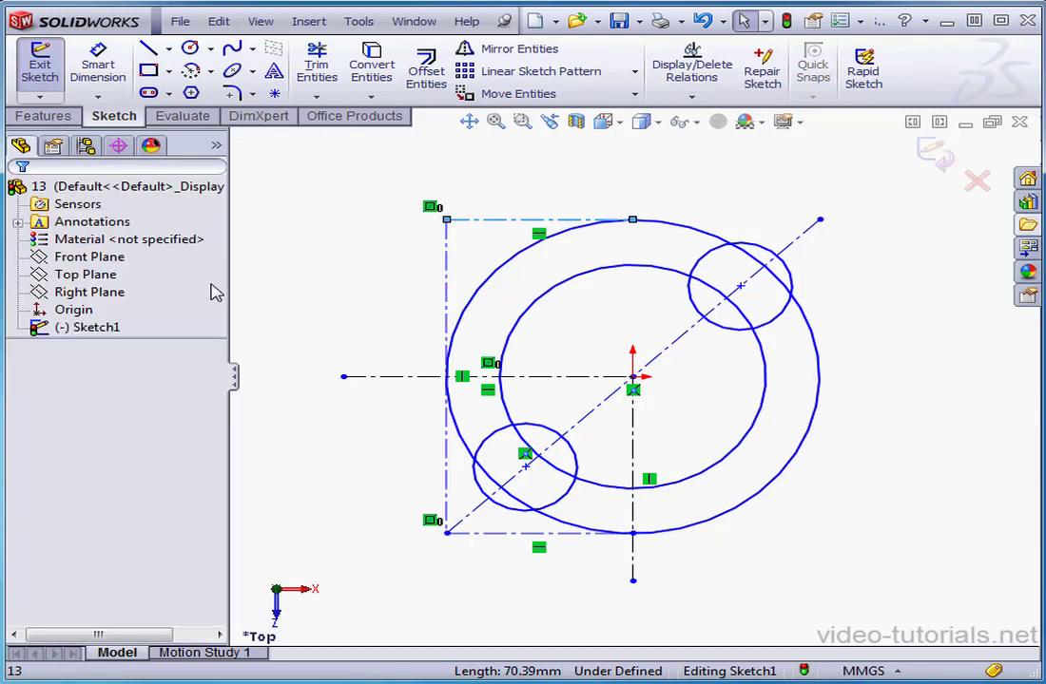
left_click(467, 295)
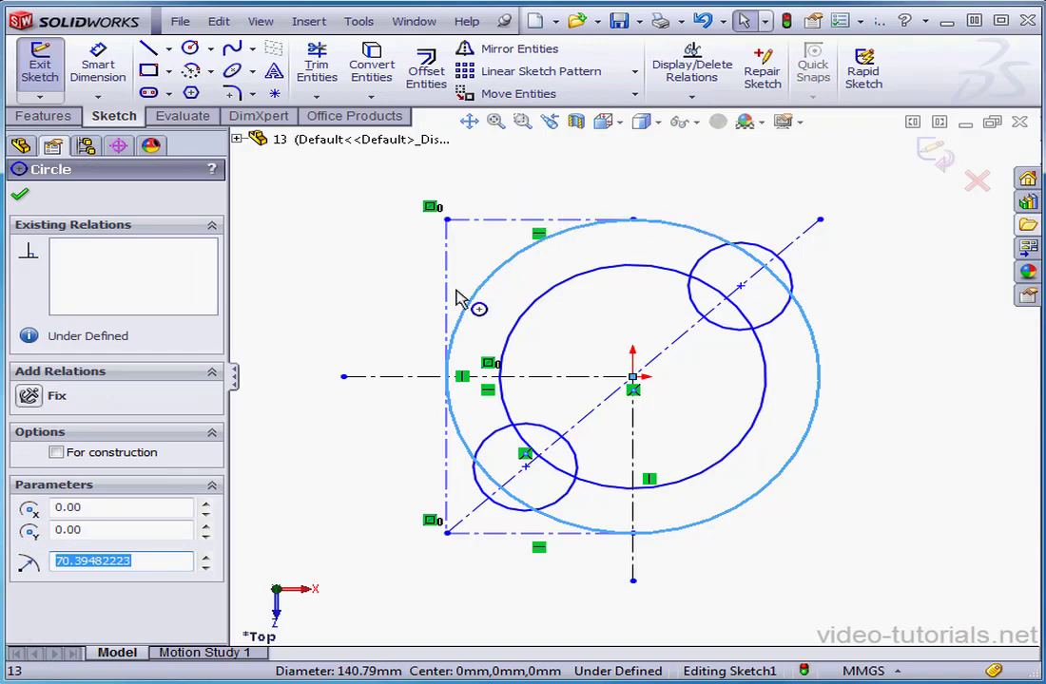
left_click(446, 293, "ctrl")
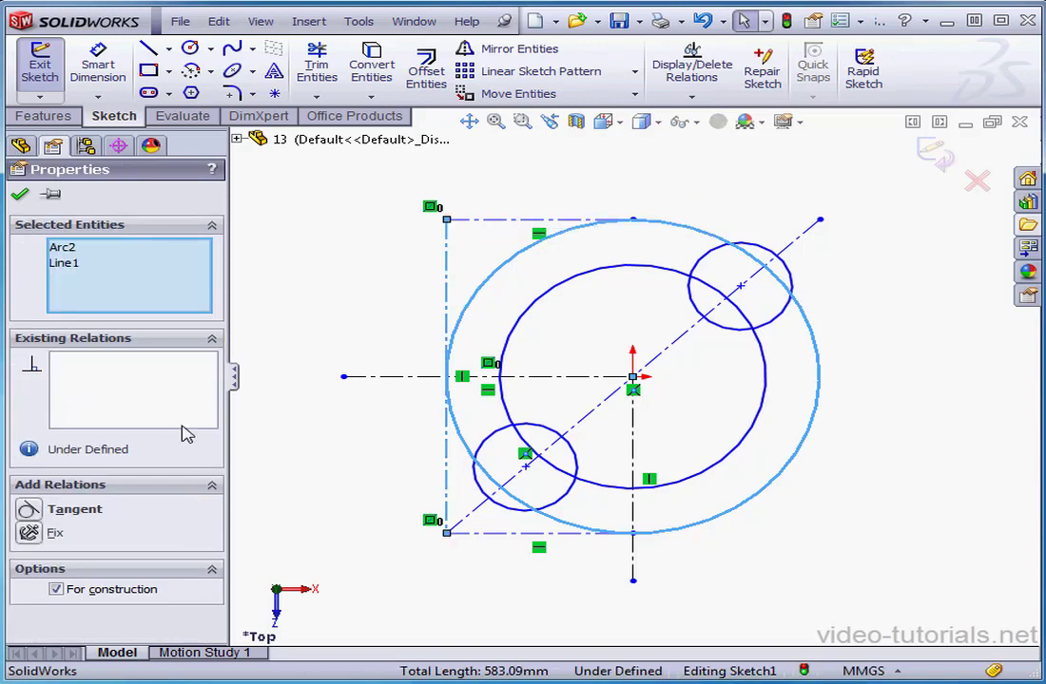
left_click(28, 511)
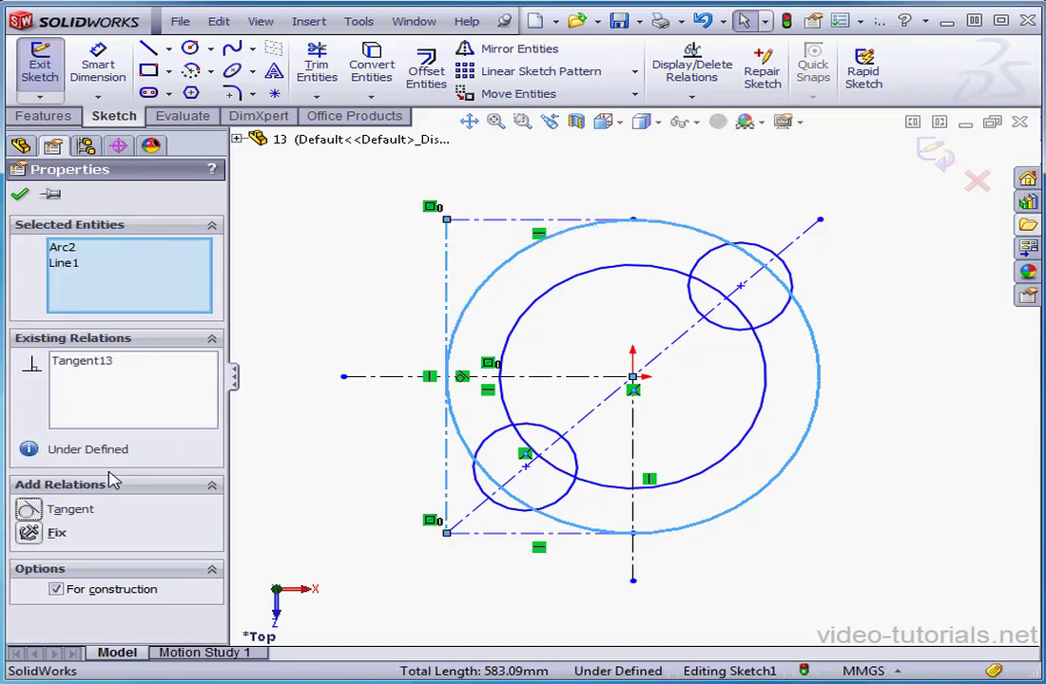
left_click(19, 194)
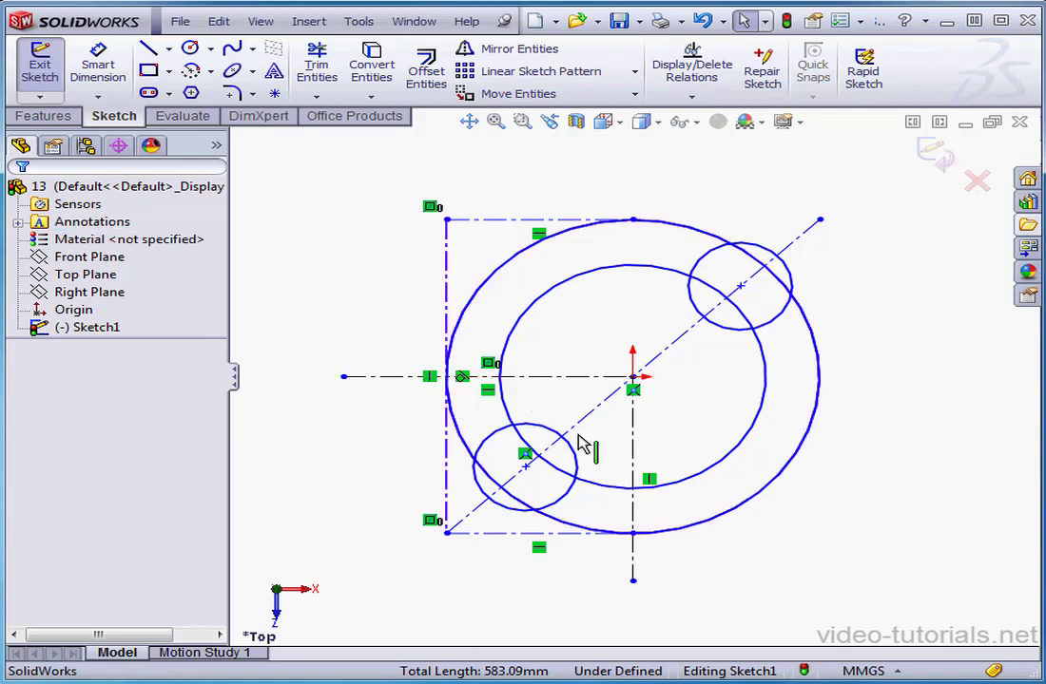
Step: Add an Equal relation between the two small circles
left_click(578, 464)
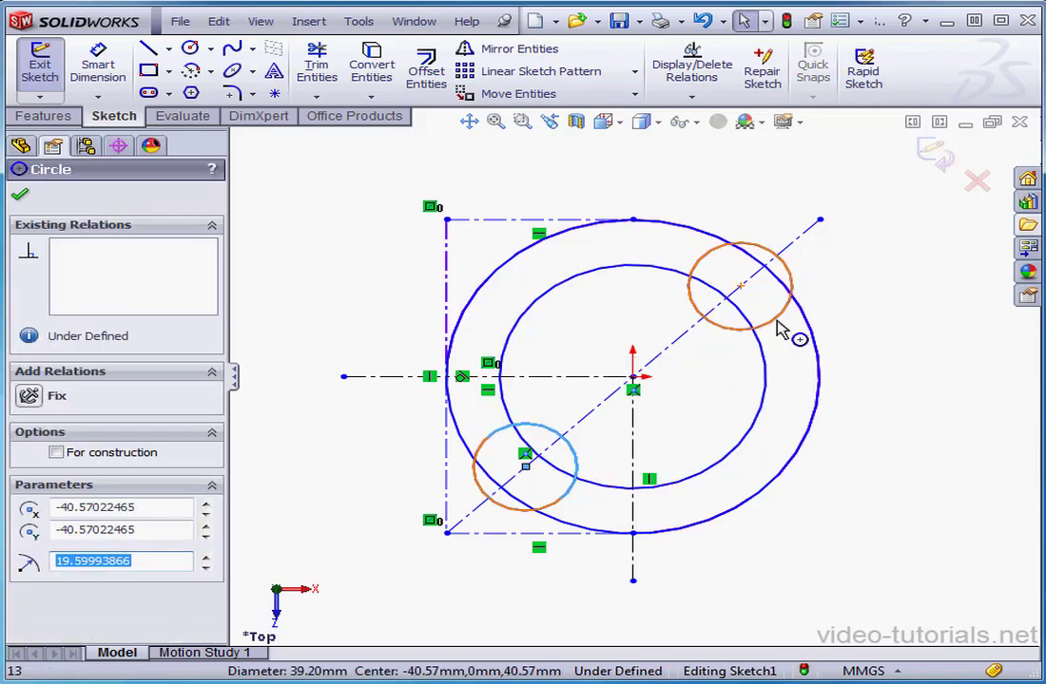
left_click(778, 330, "ctrl")
left_click(30, 580)
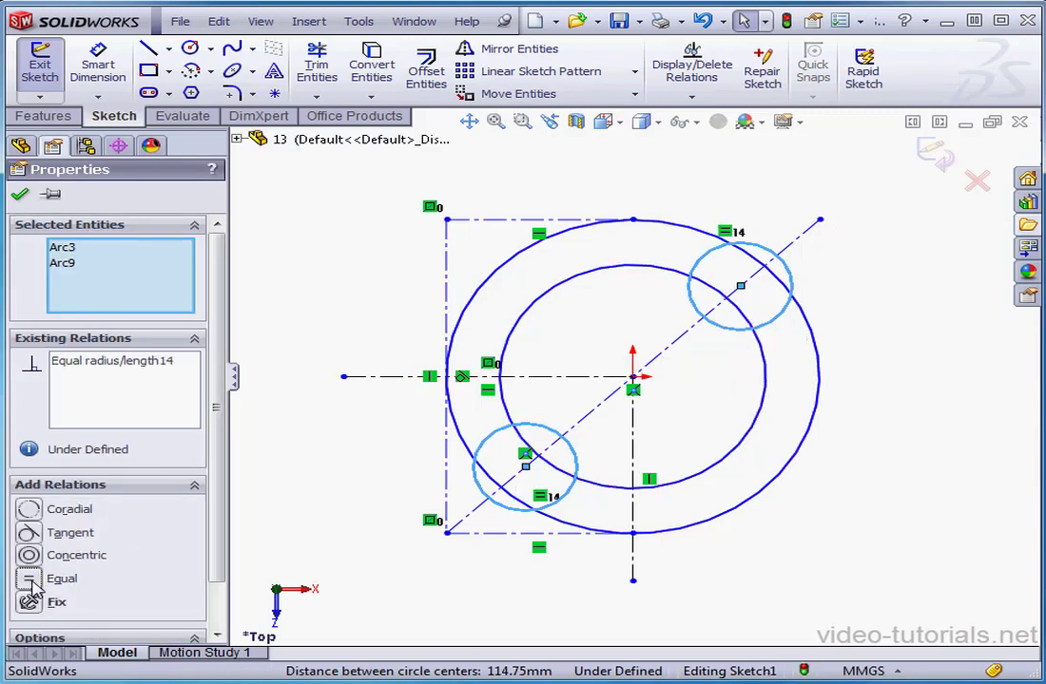
left_click(20, 195)
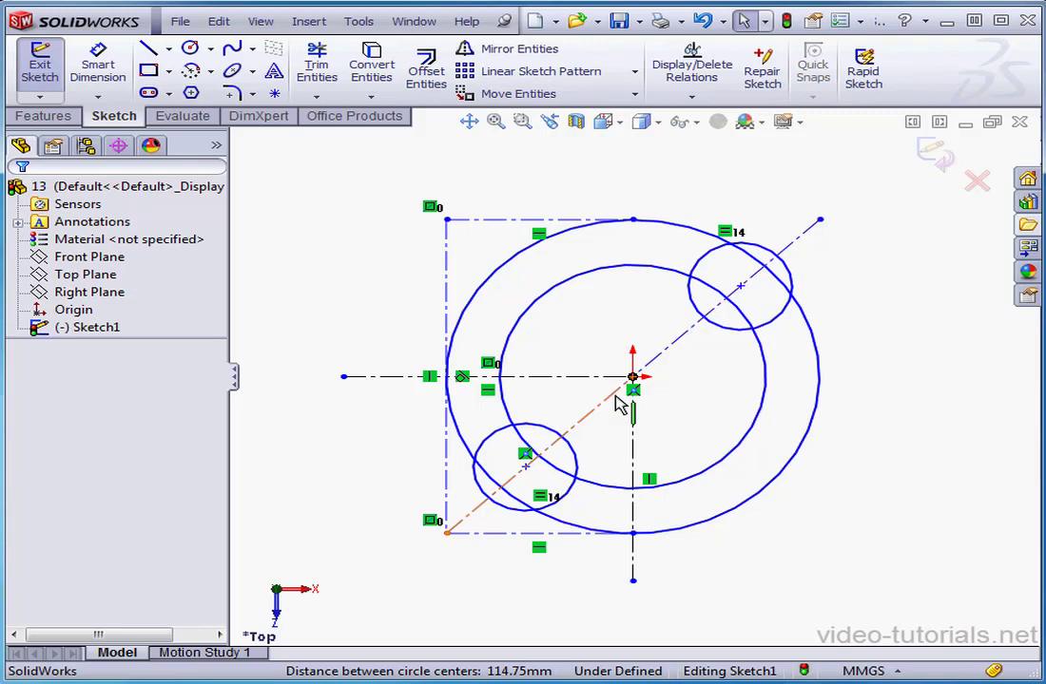
Step: Move the outer endpoint of the upper diagonal centerline away from its position to test its relations, and undo the move
left_click(819, 220)
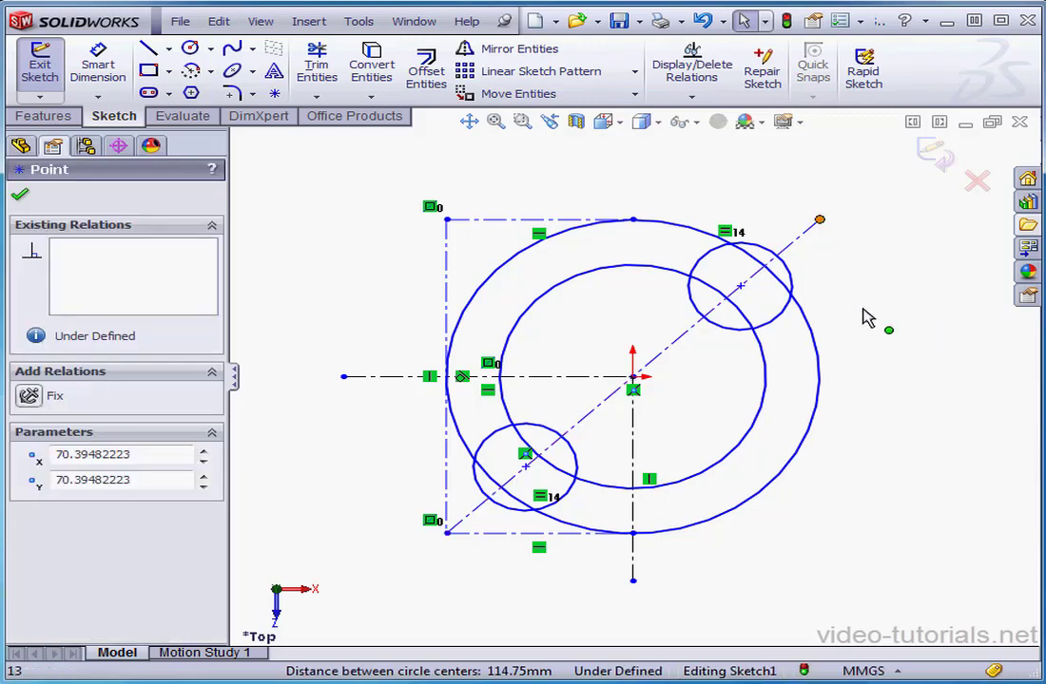
left_click_drag(819, 220, 874, 277)
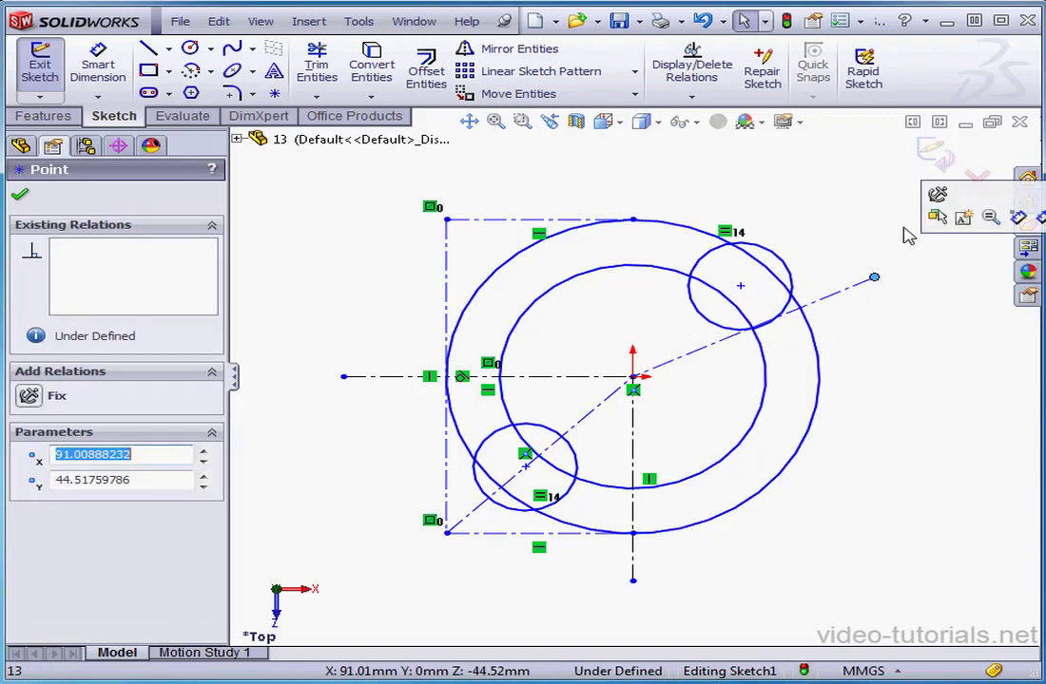
left_click(701, 20)
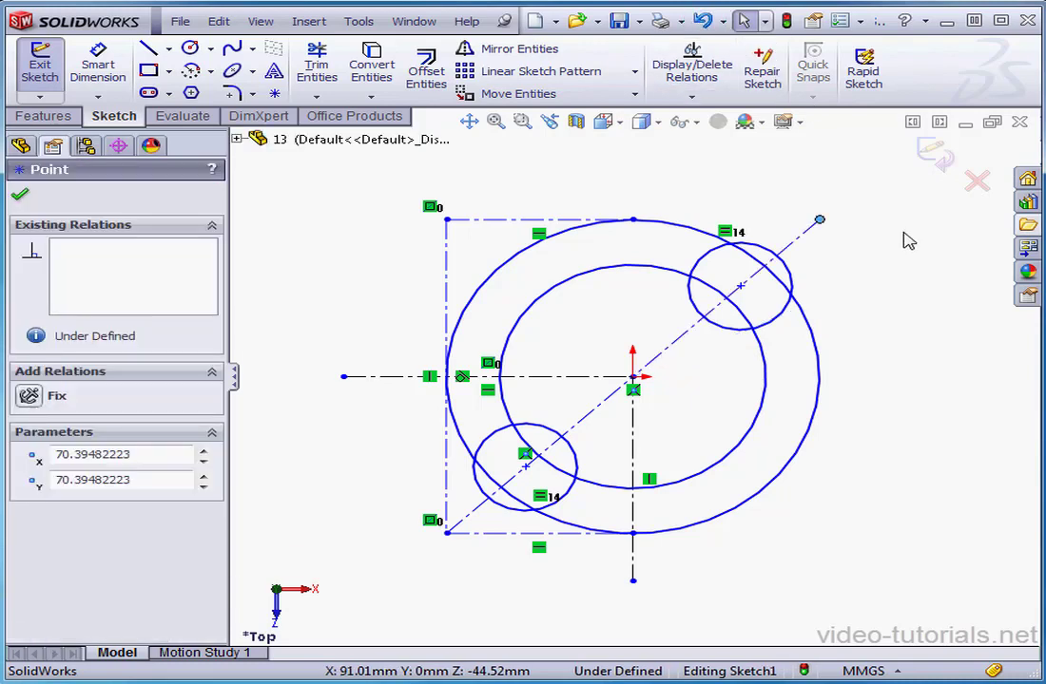
Step: Add a Collinear relation between the lower and upper diagonal centerlines
left_click(587, 415)
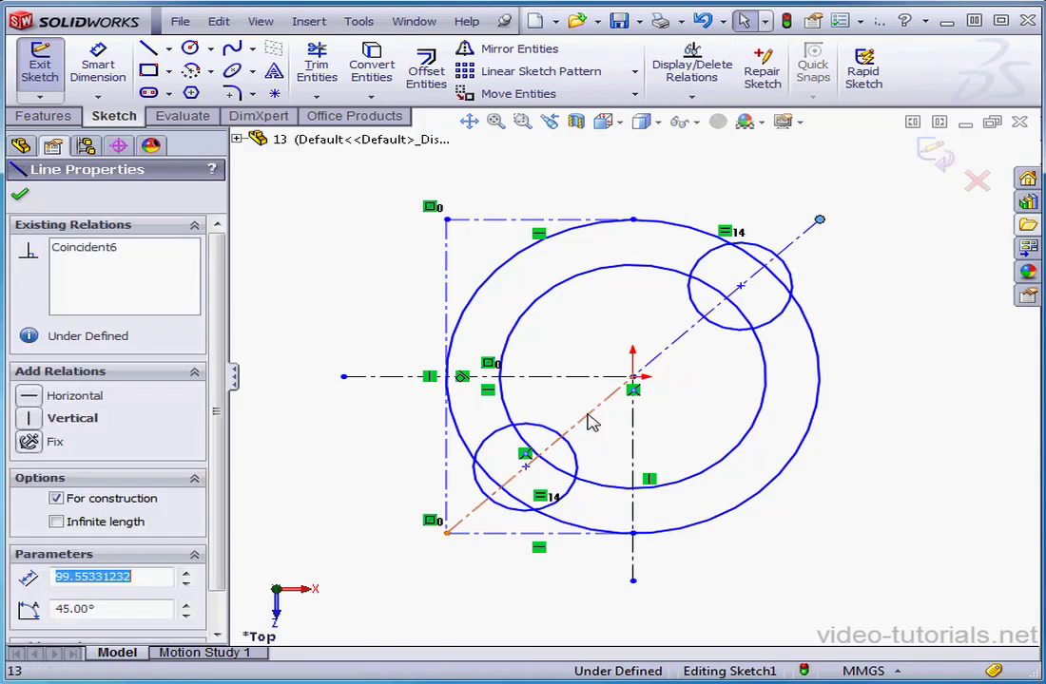
left_click(807, 243, "ctrl")
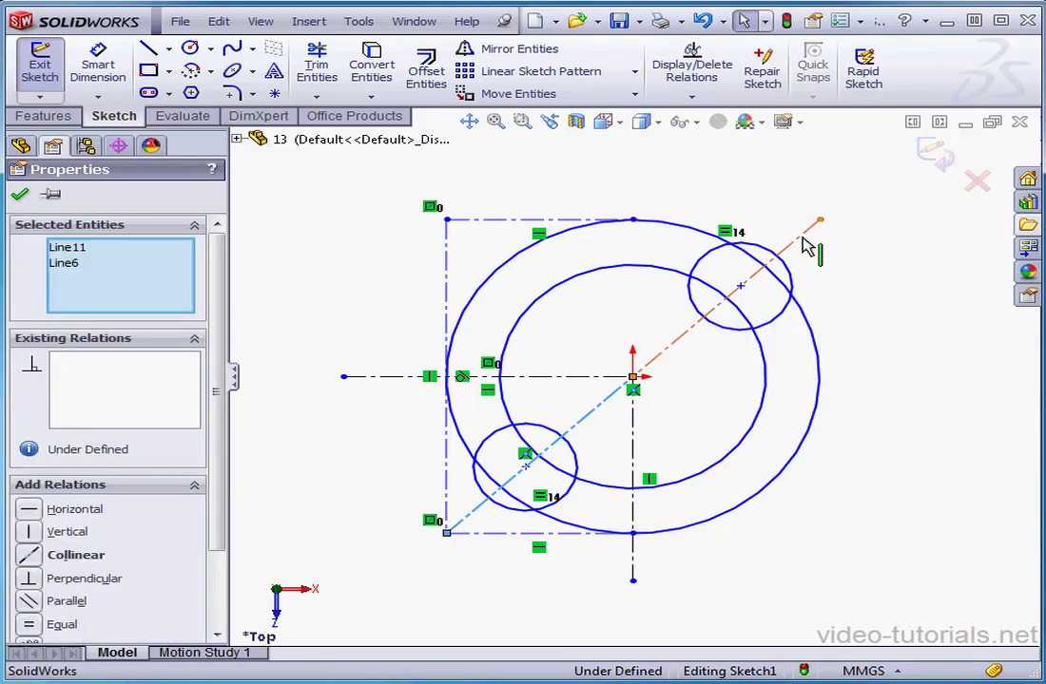
left_click(88, 559)
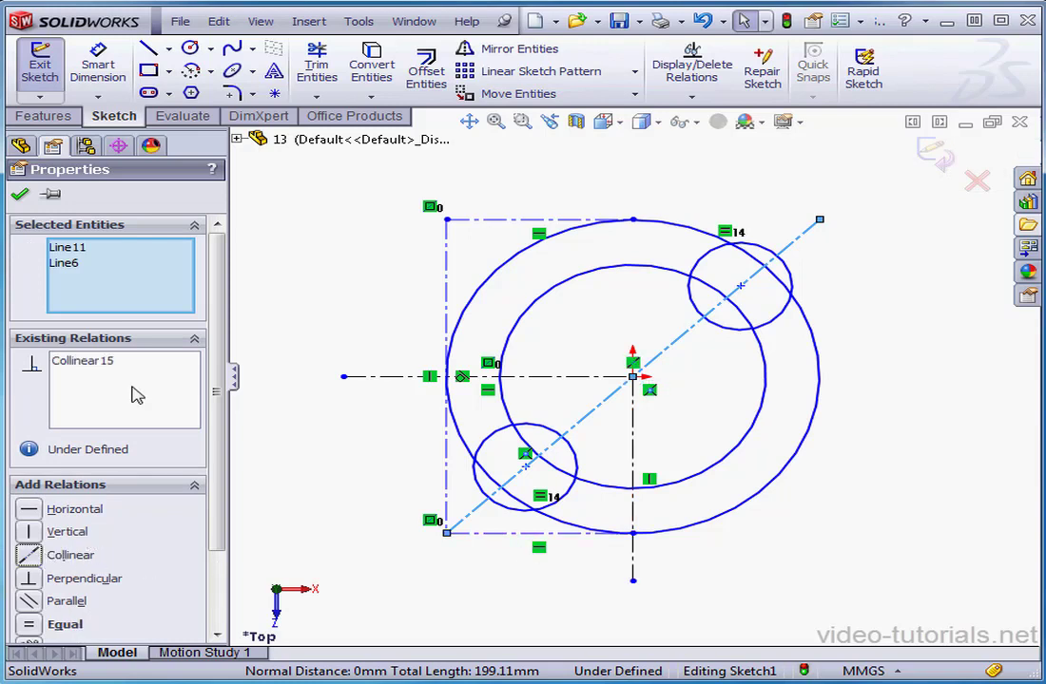
left_click(19, 194)
left_click(61, 243)
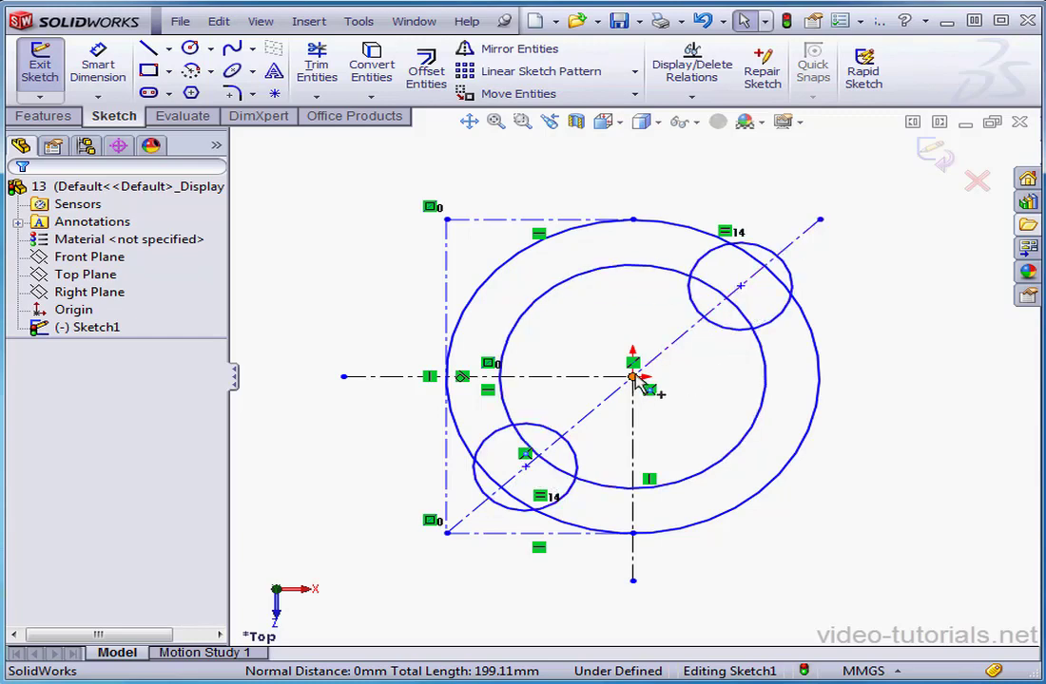
Step: Add a Coincident relation between the upper small circle's center and the upper diagonal centerline
left_click(742, 287)
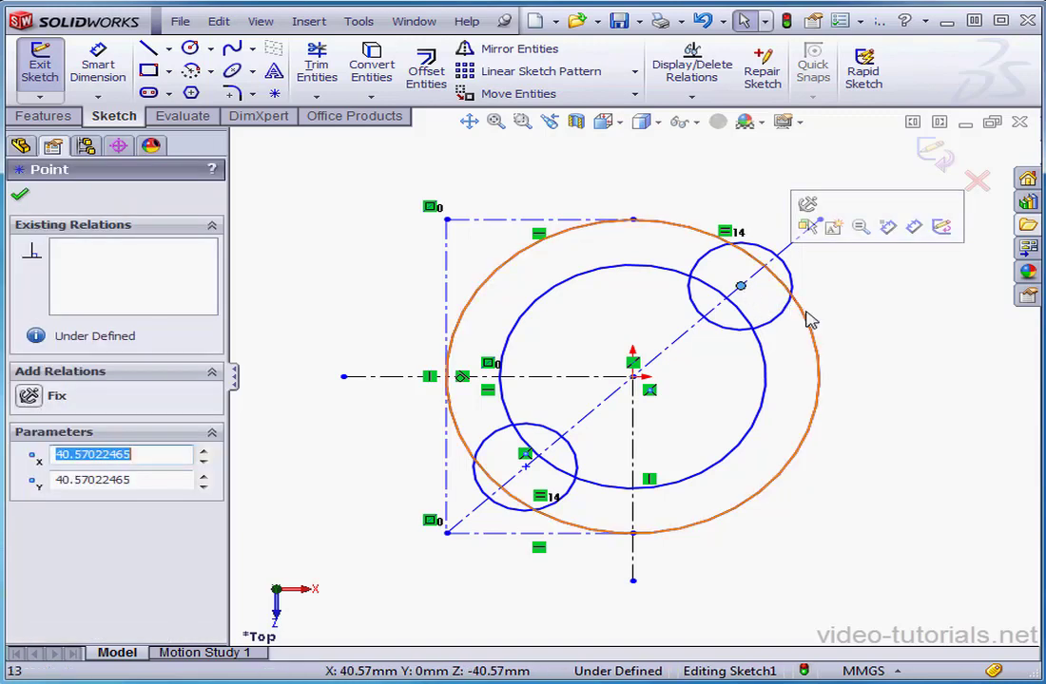
left_click(797, 240, "ctrl")
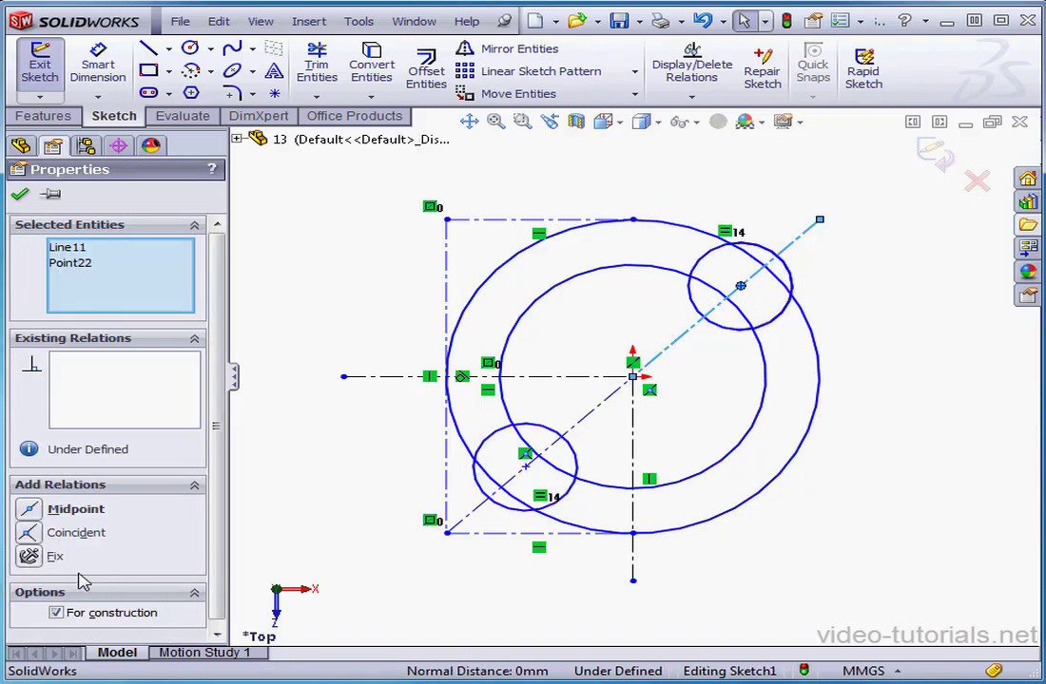
left_click(28, 533)
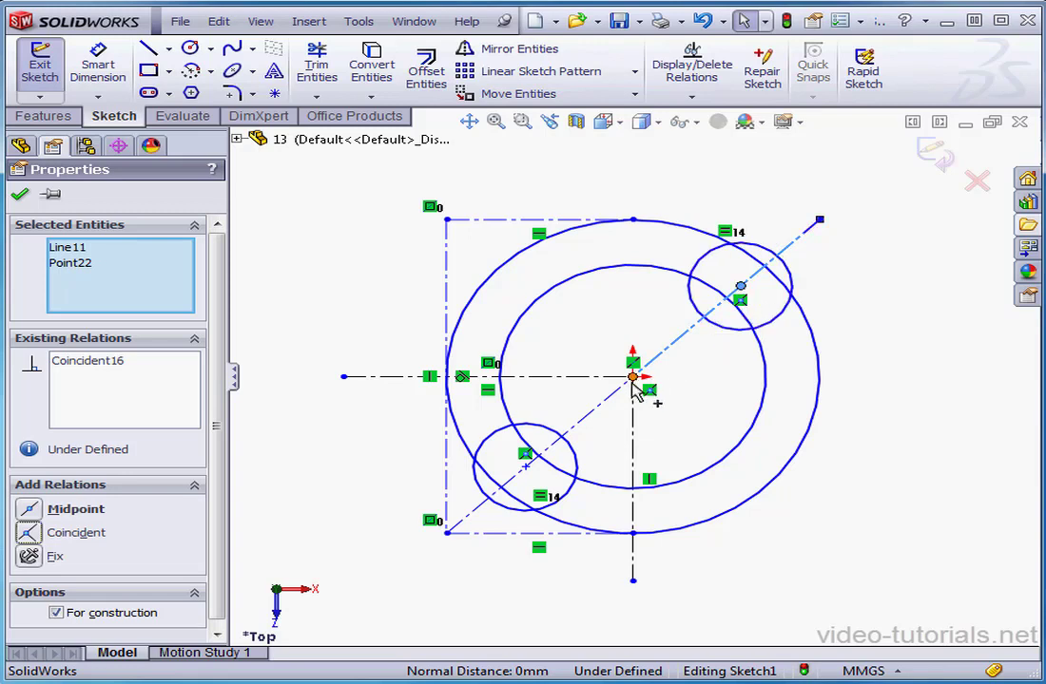
Step: Draw a circle centered on the origin through the lower small circle's center, and set it as construction geometry
left_click(189, 47)
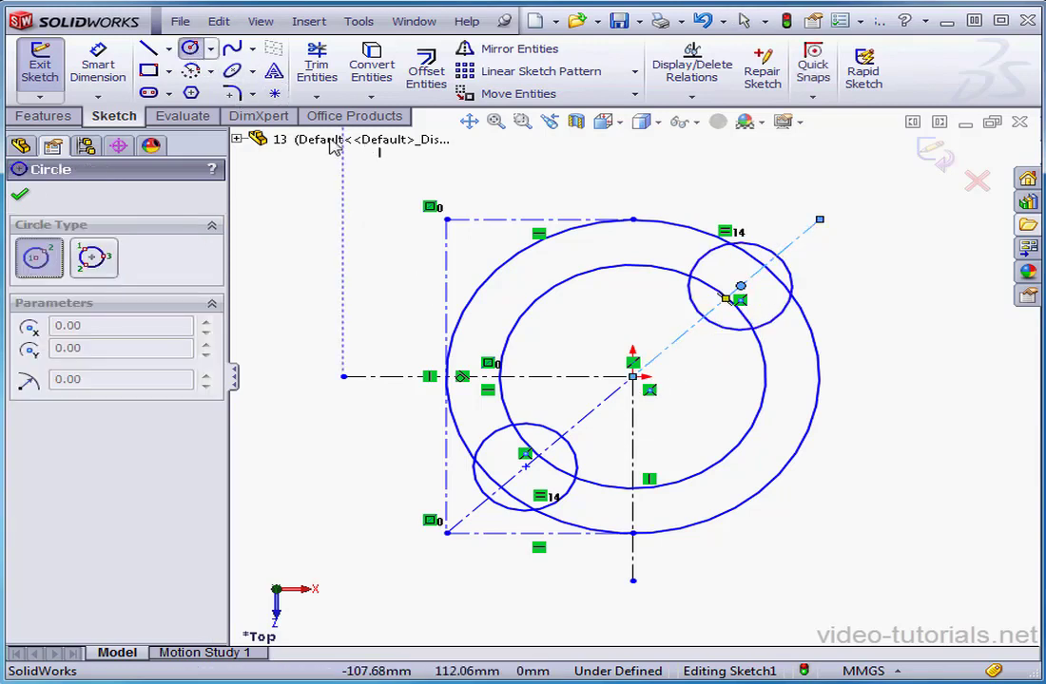
left_click(632, 378)
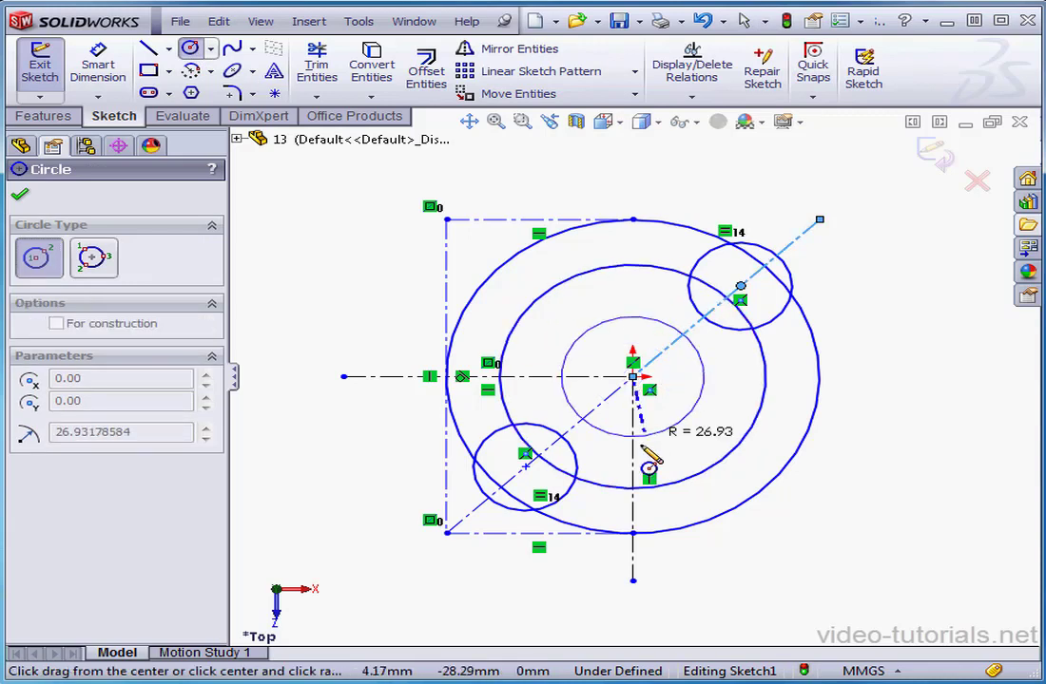
left_click(525, 467)
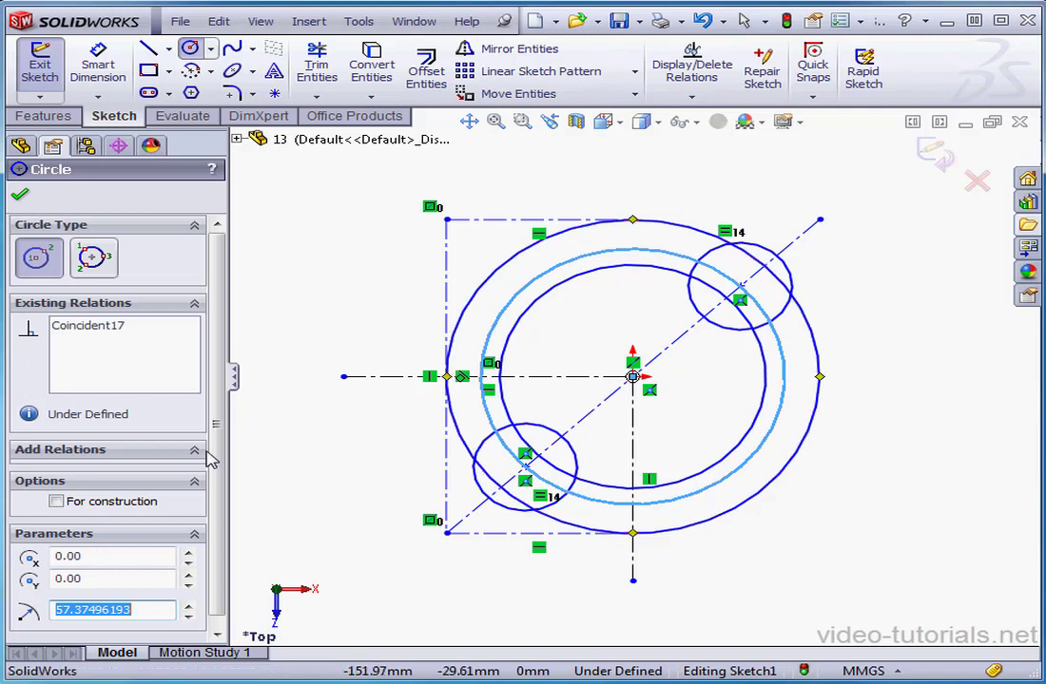
left_click(57, 502)
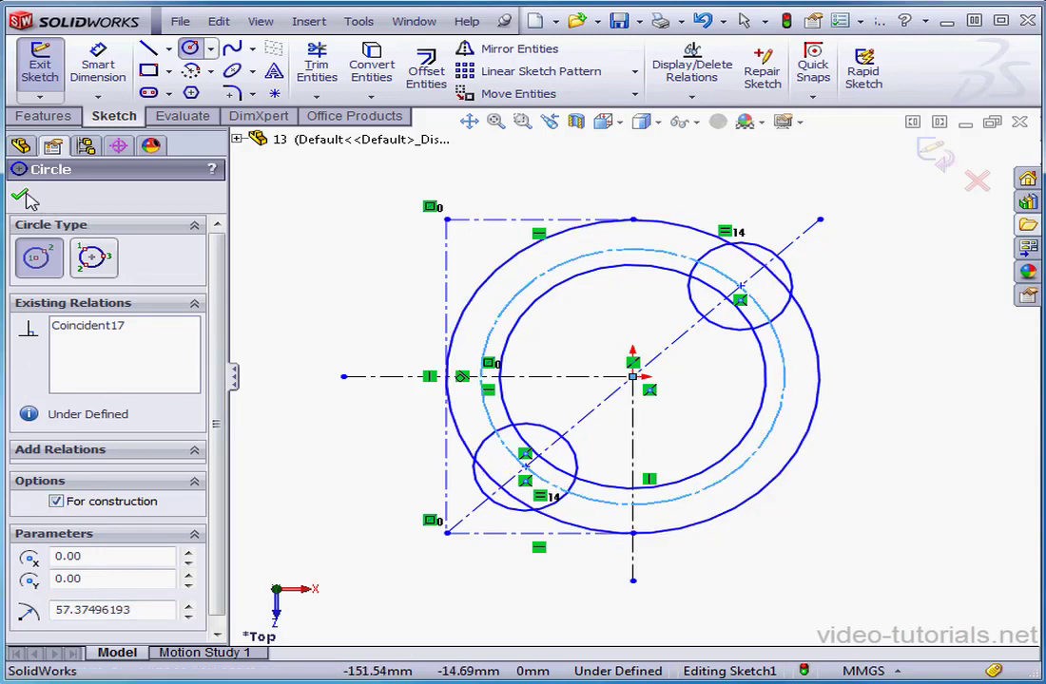
left_click(18, 194)
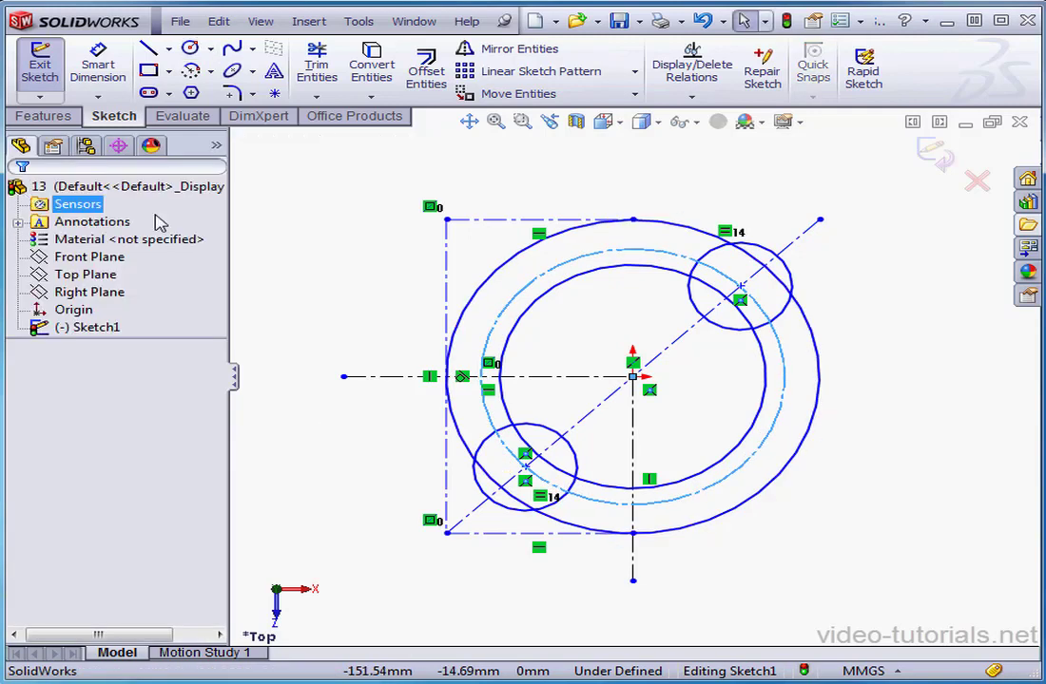
left_click(850, 289)
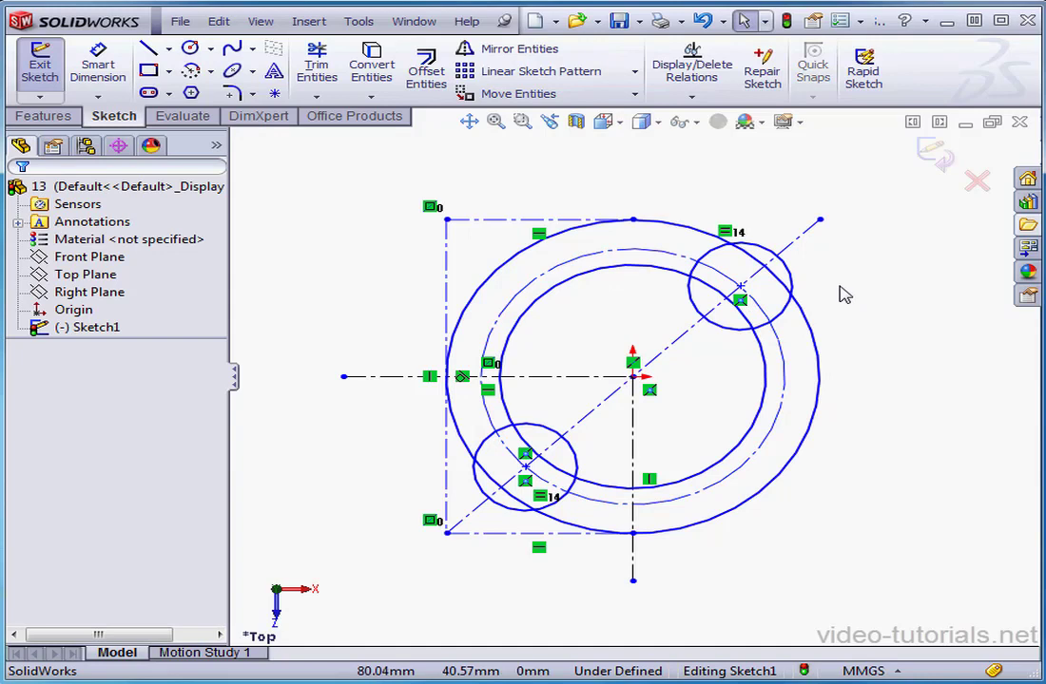
Step: Add a Coincident relation between the upper small circle's center and the construction circle
left_click(740, 286)
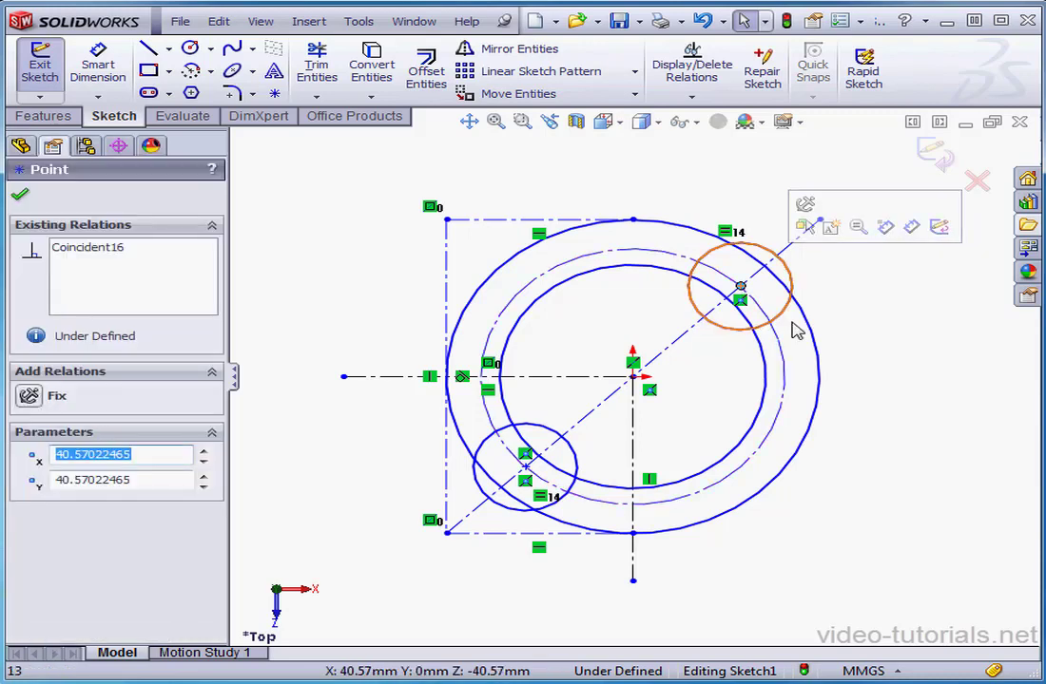
left_click(786, 372, "ctrl")
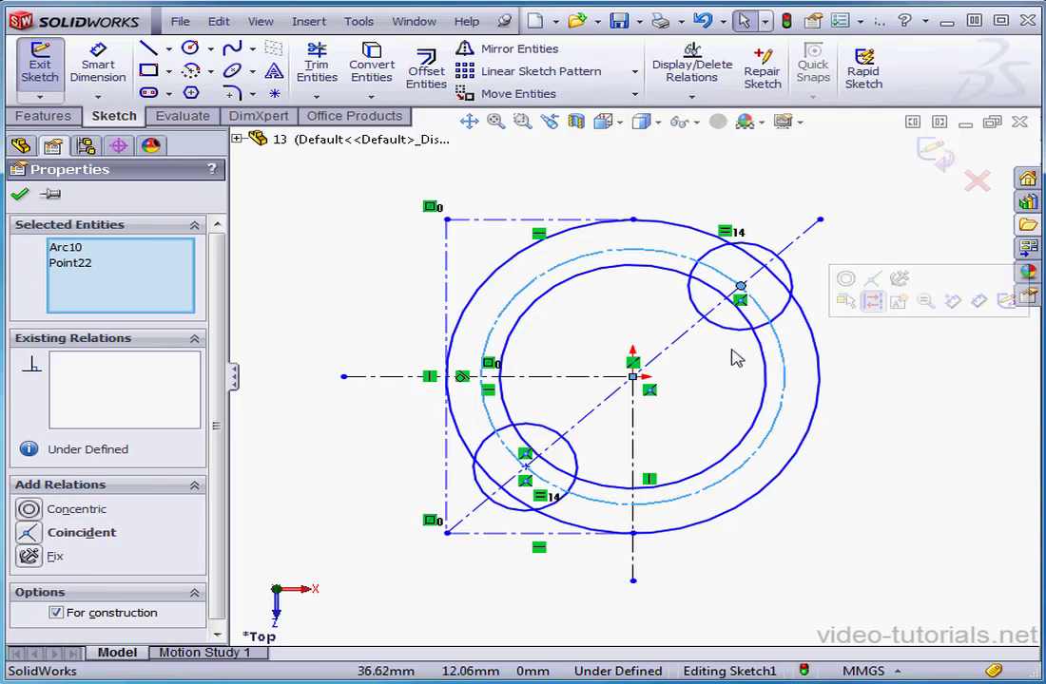
left_click(32, 534)
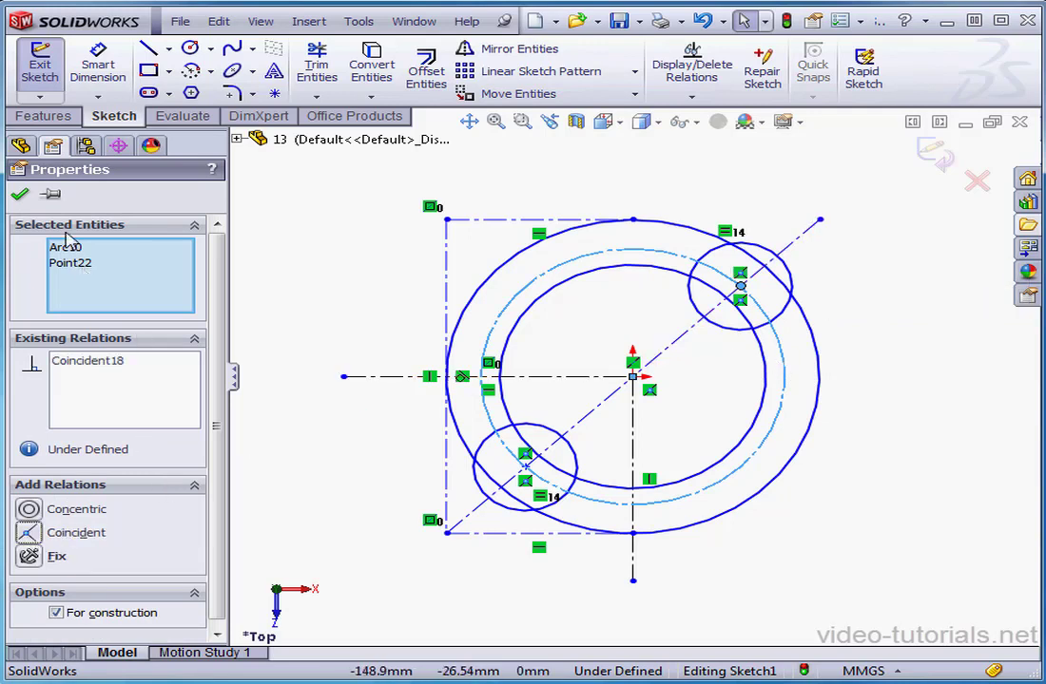
left_click(20, 195)
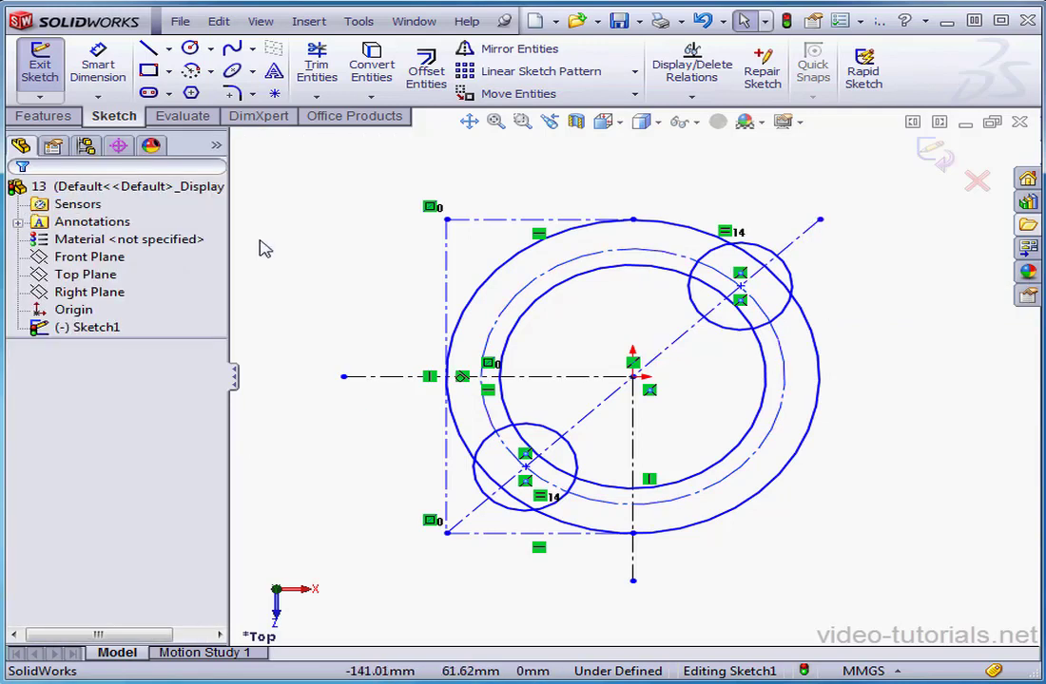
Step: Dimension the outer circle's diameter with Smart Dimension and set it to 140 mm
left_click(99, 66)
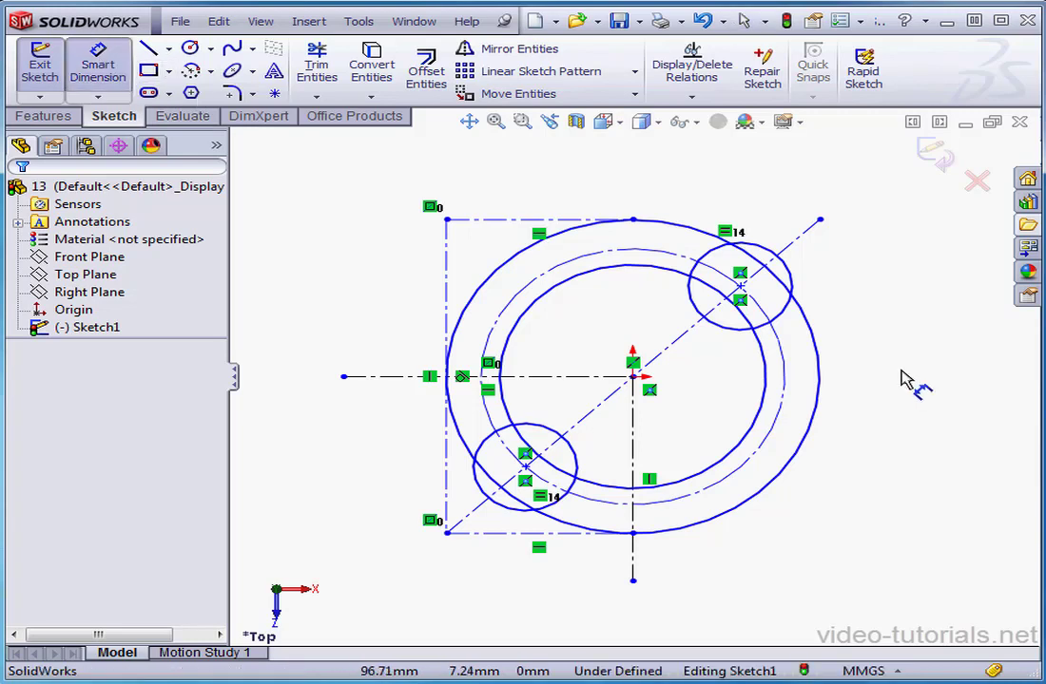
left_click(806, 456)
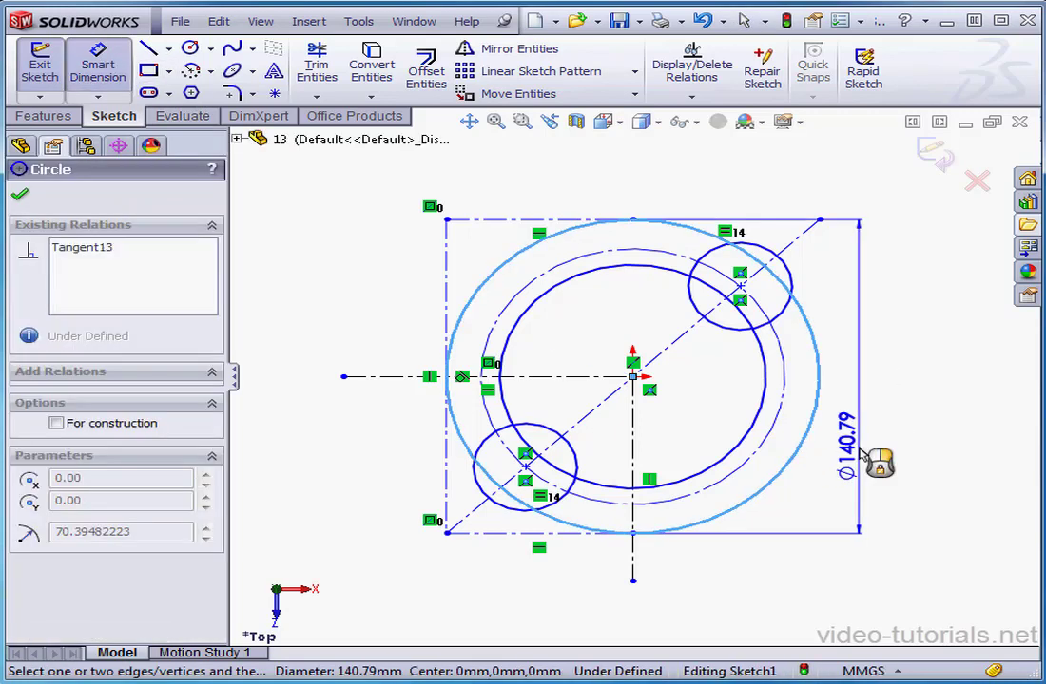
left_click(867, 454)
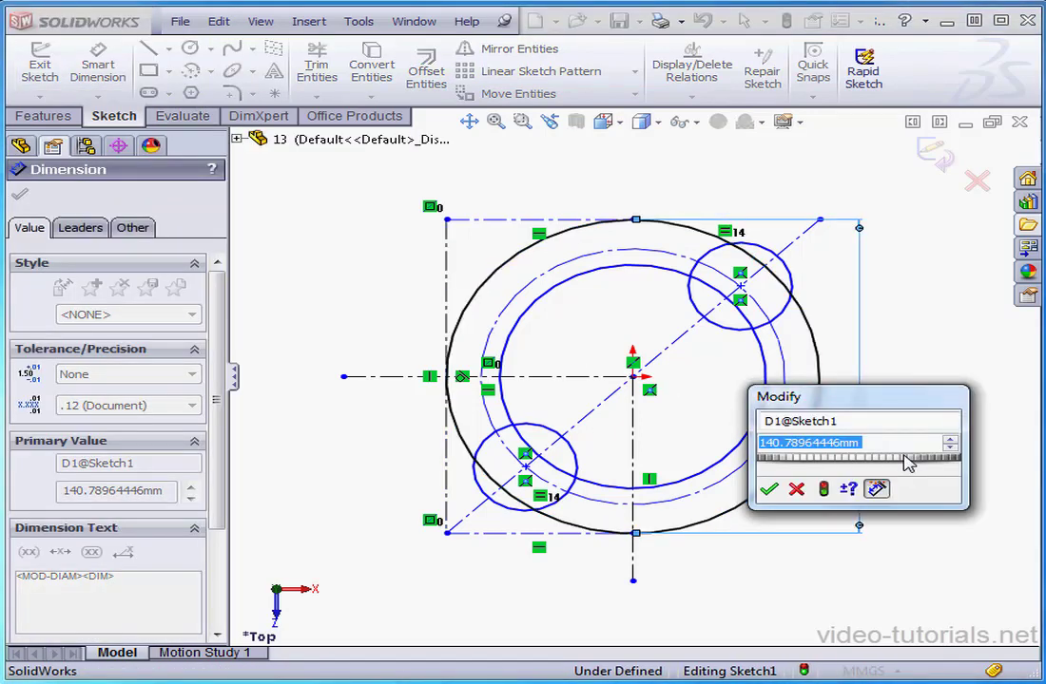
type("140")
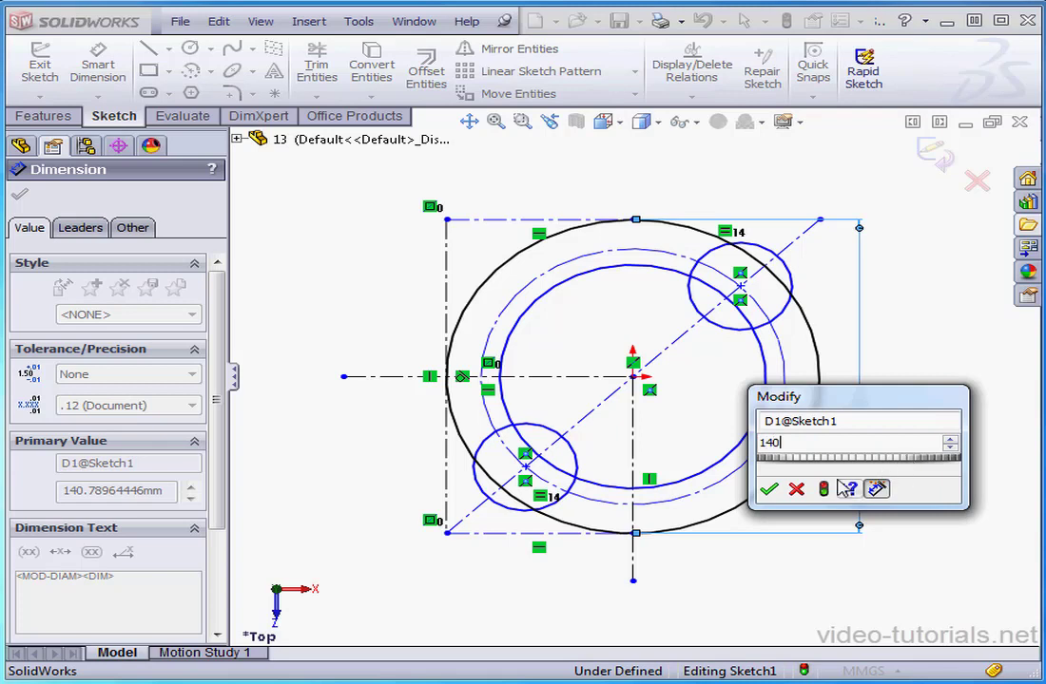
left_click(768, 490)
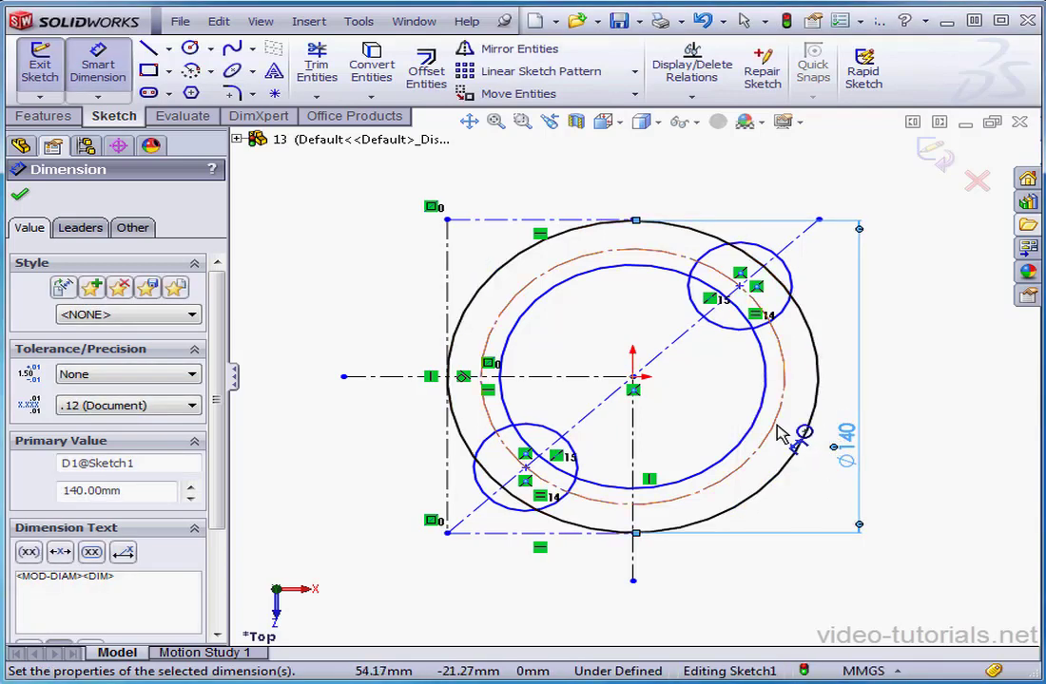
Step: Dimension the construction circle's diameter and set it to 114 mm
left_click(782, 432)
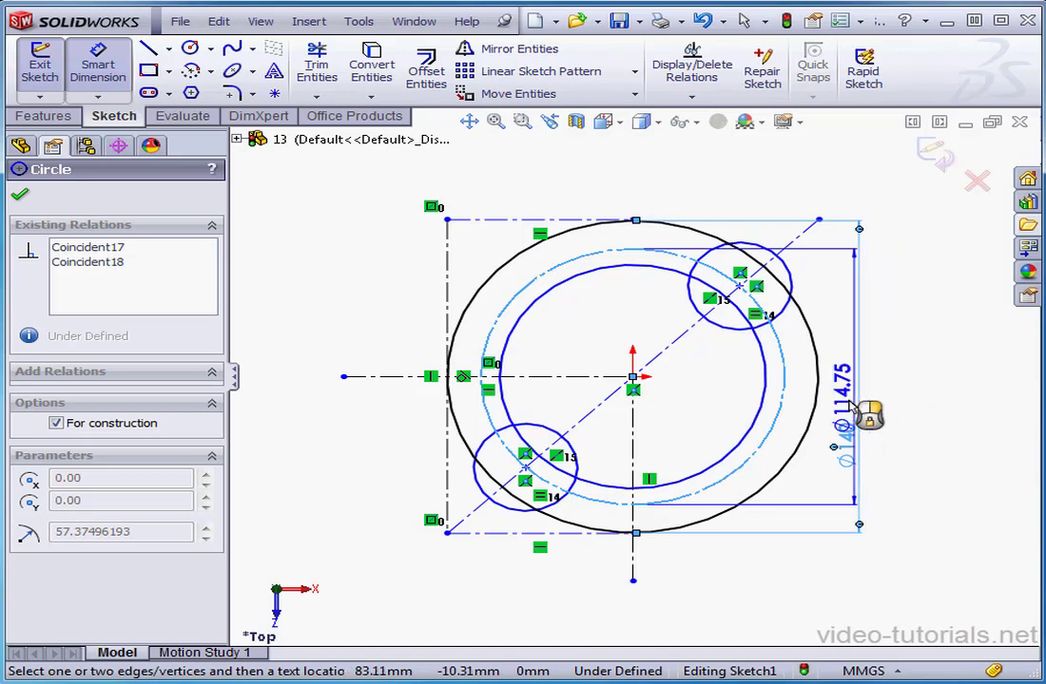
left_click(856, 415)
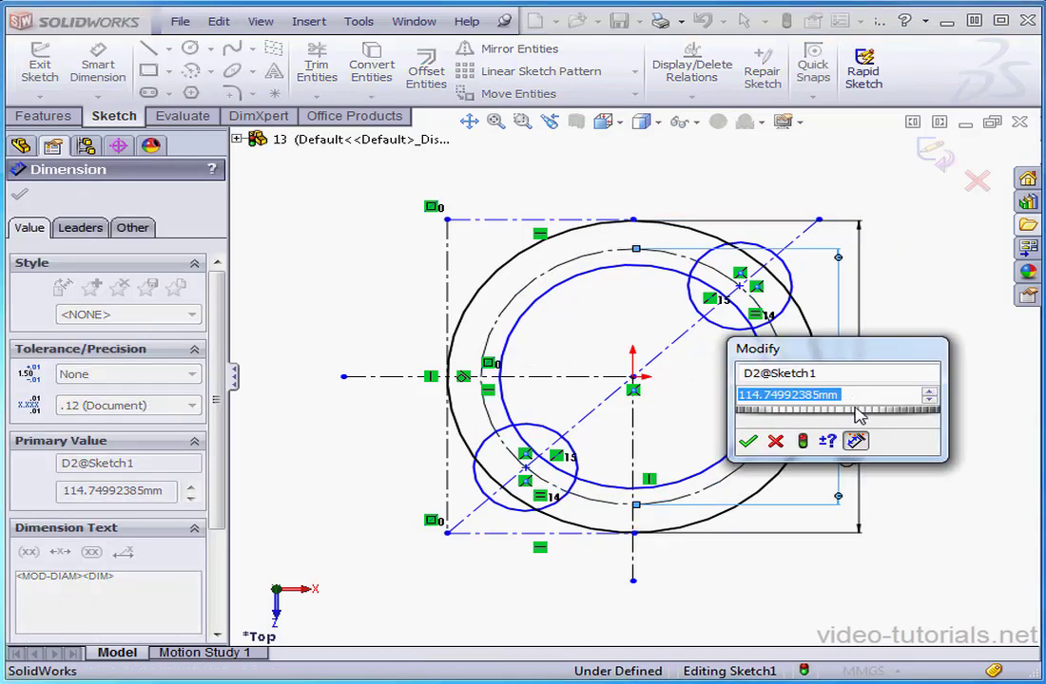
type("114")
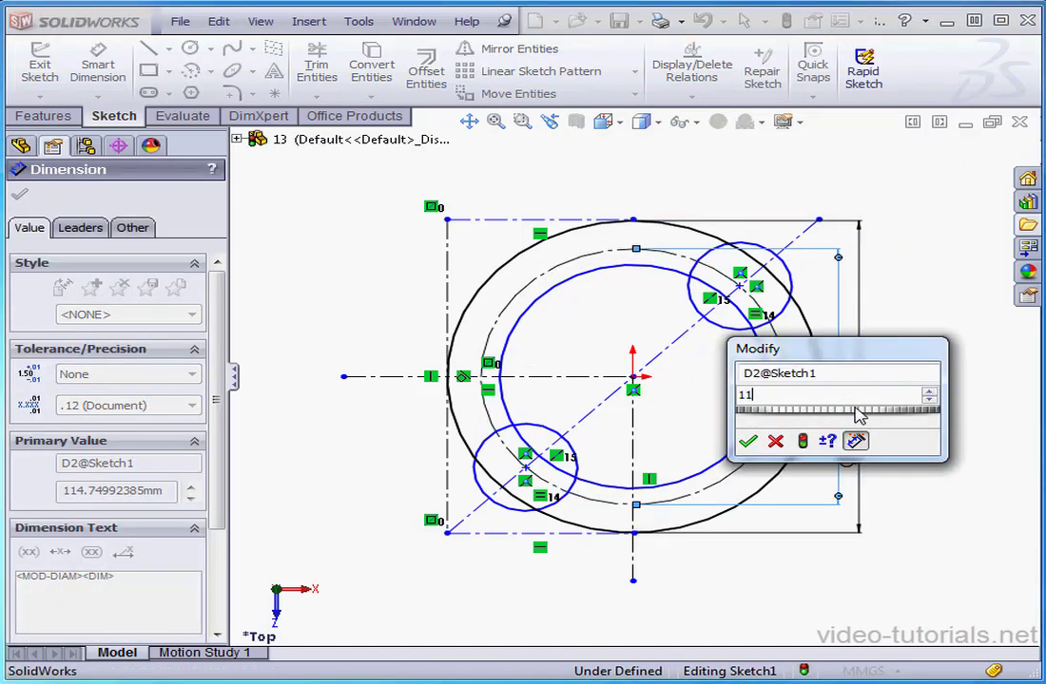
left_click(748, 441)
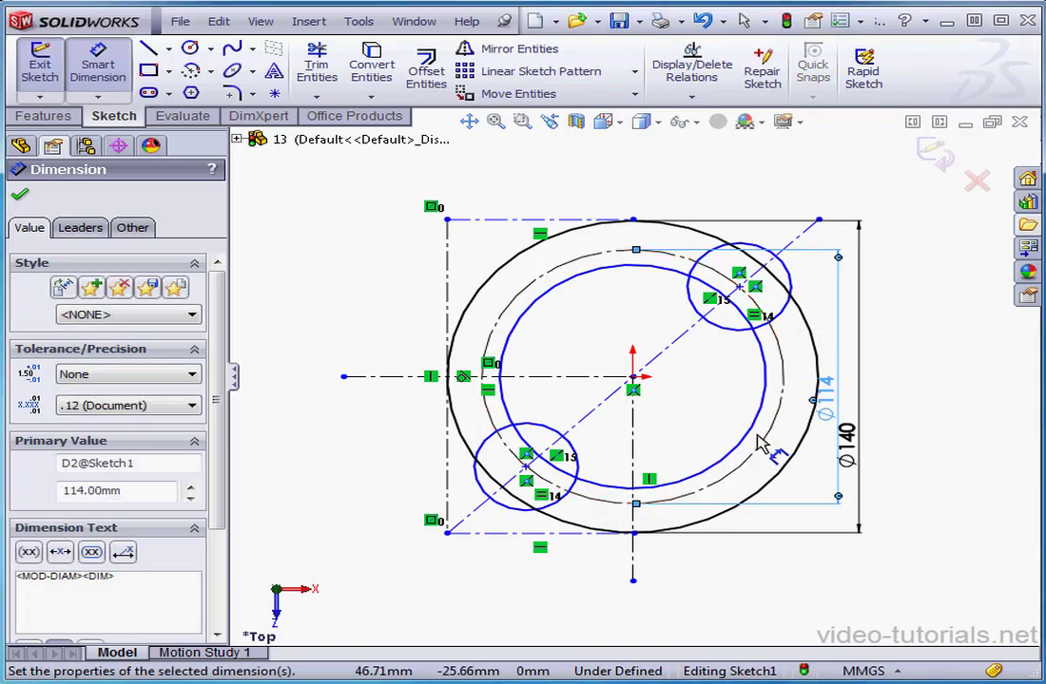
Step: Dimension the inner circle's diameter as 100 mm and move the 140 mm and 114 mm dimensions outward beyond it
left_click(751, 439)
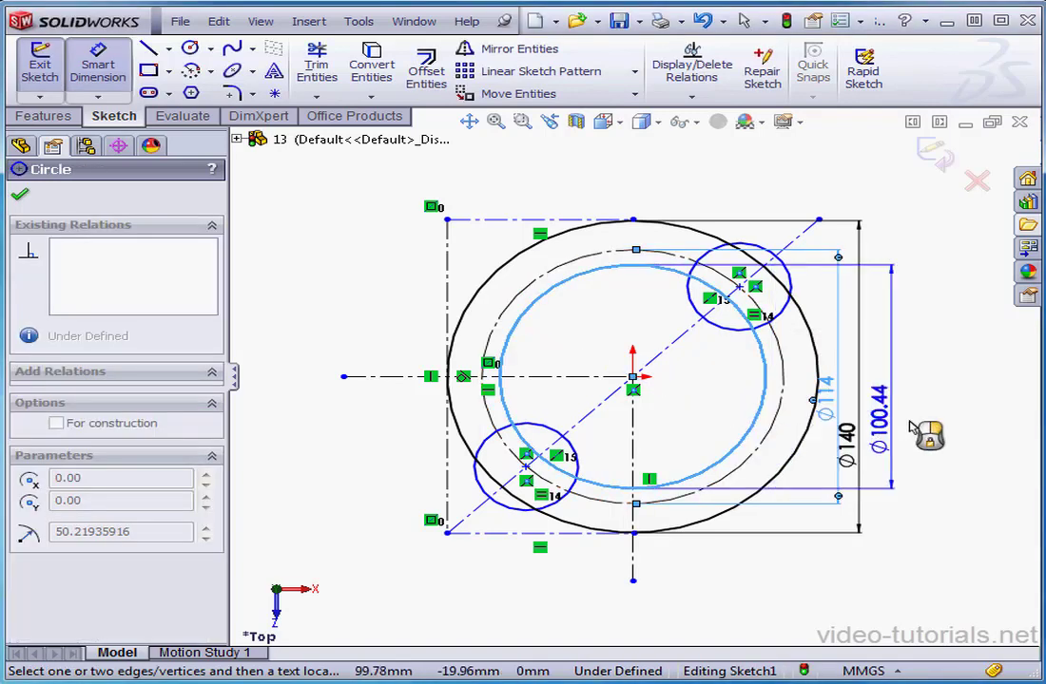
left_click(908, 423)
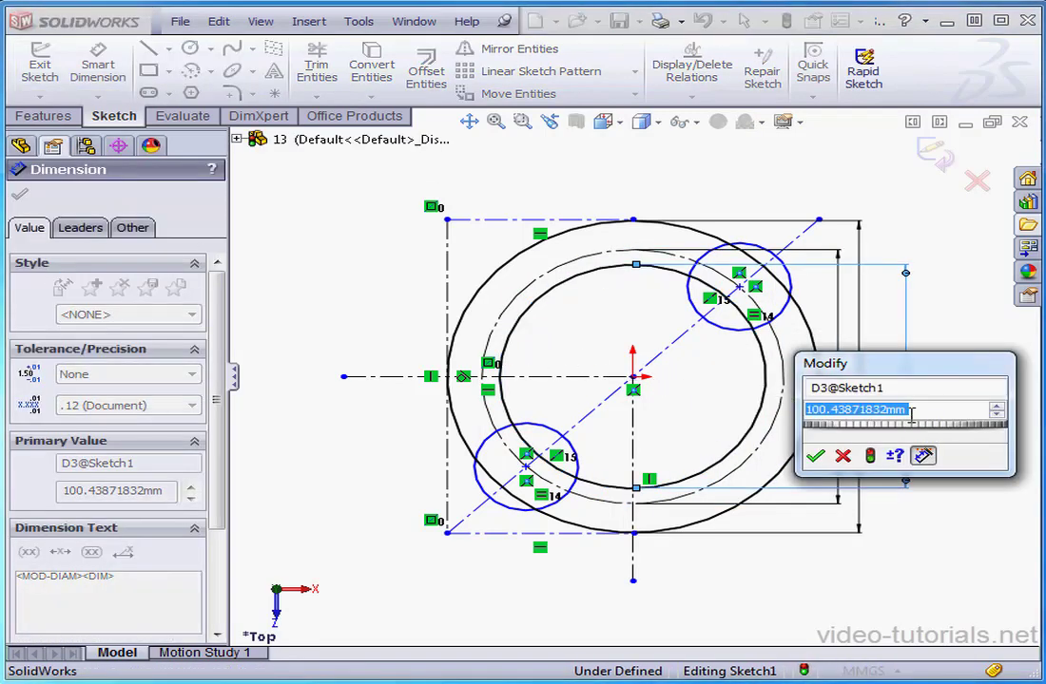
type("100")
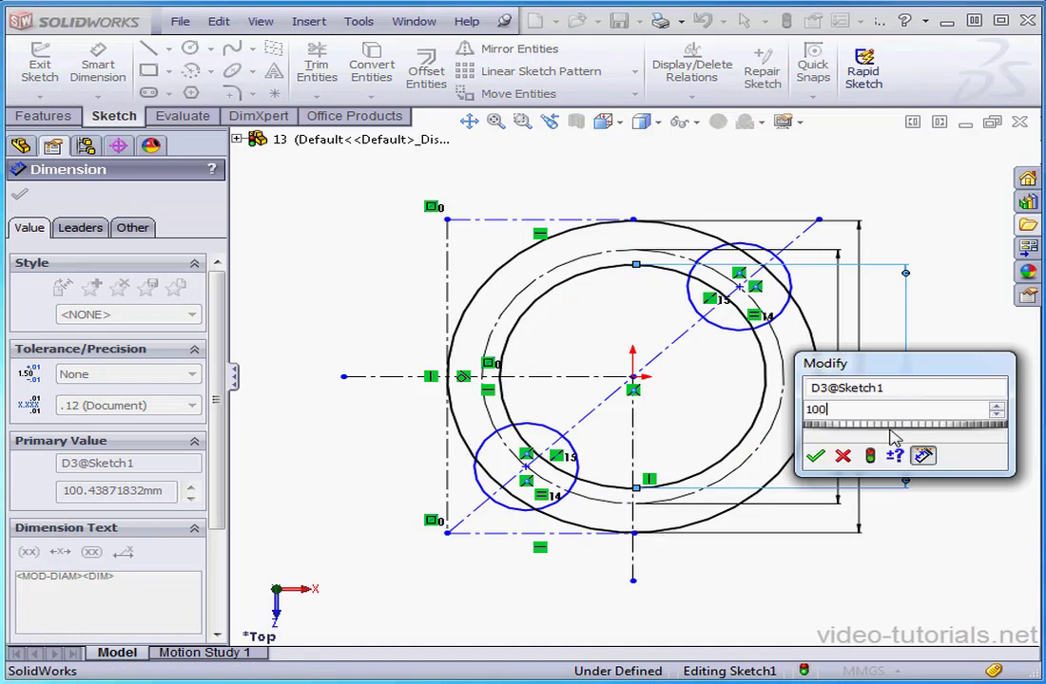
left_click(815, 455)
mouse_move(846, 445)
left_mouse_down()
mouse_move(861, 455)
mouse_move(981, 449)
left_mouse_up()
left_click_drag(853, 411, 970, 418)
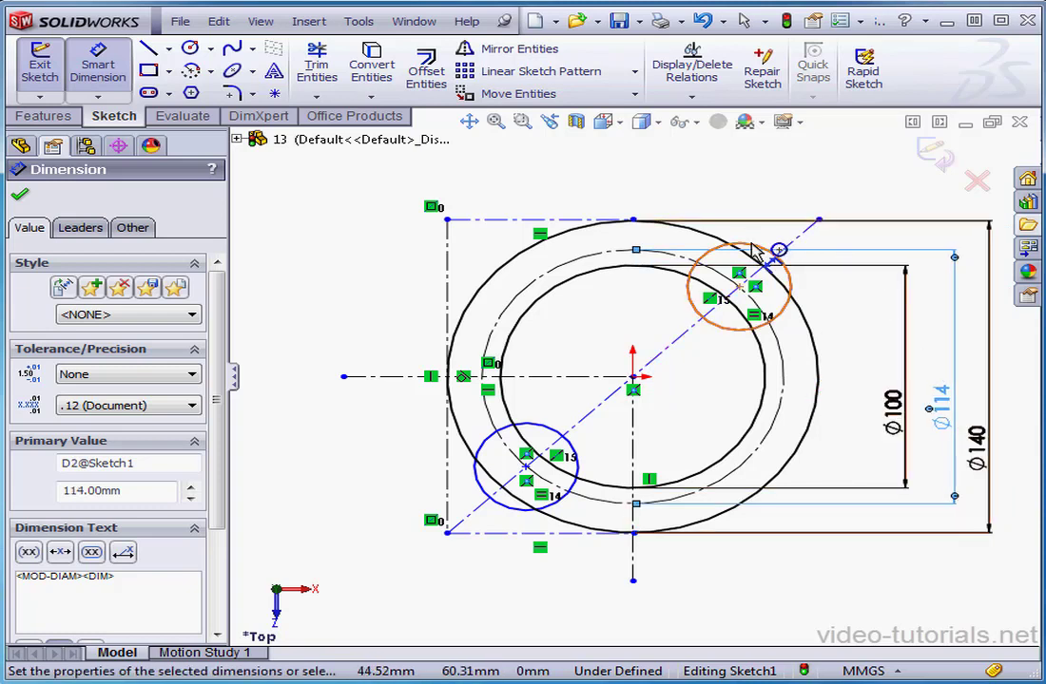
Step: Dimension the upper small circle's diameter as 40 mm above the sketch and exit Smart Dimension
left_click(692, 255)
left_click(763, 185)
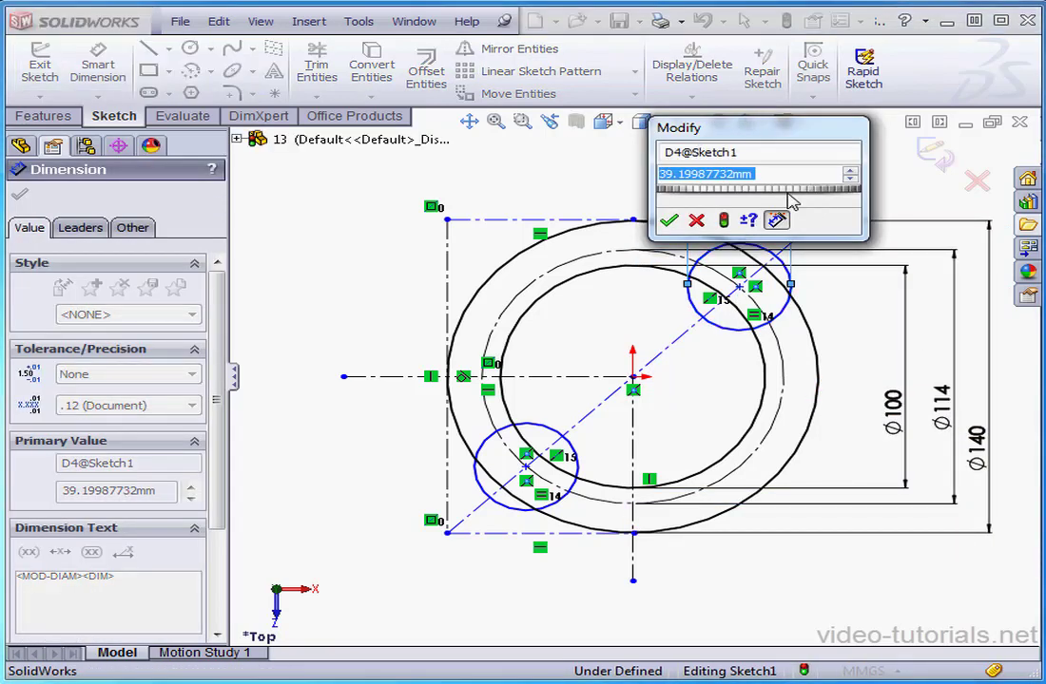
type("40")
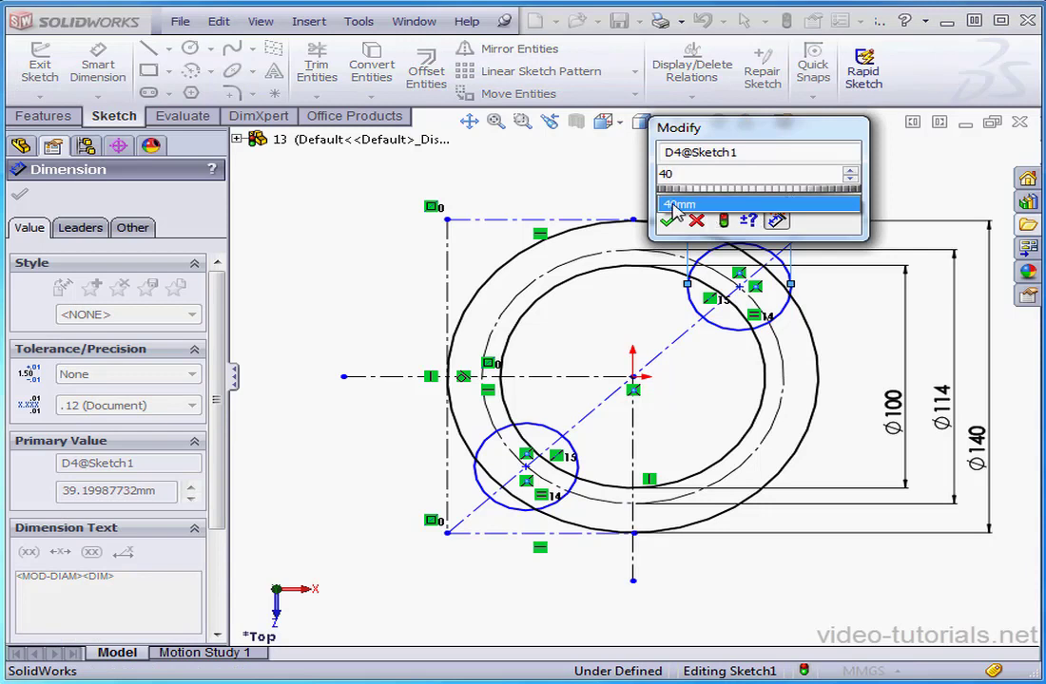
left_click(669, 223)
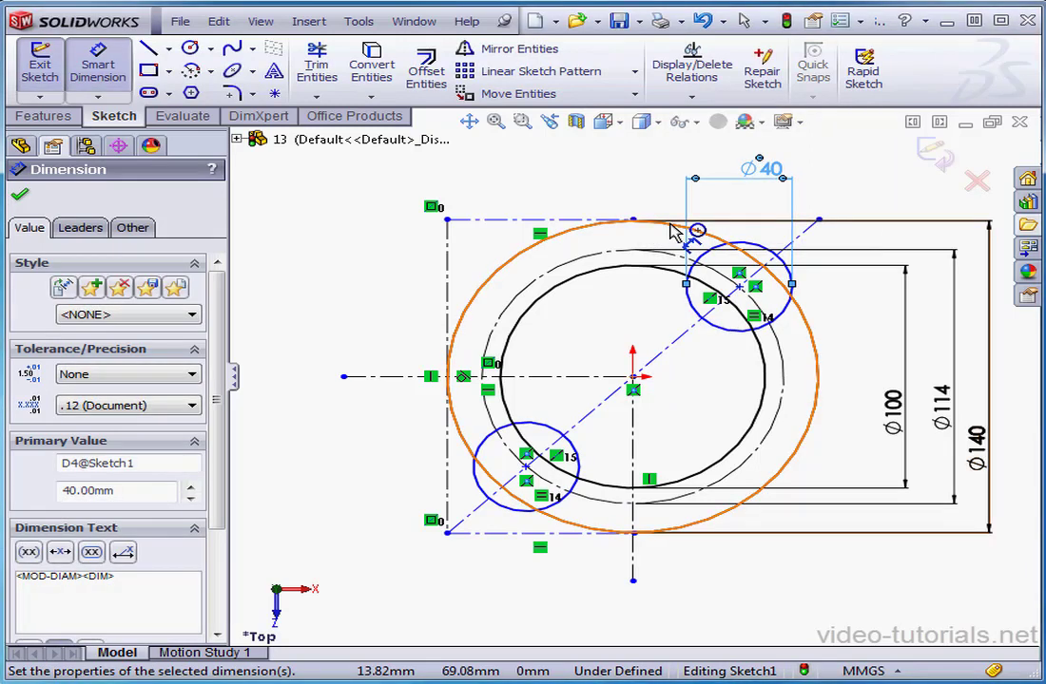
right_click(556, 100)
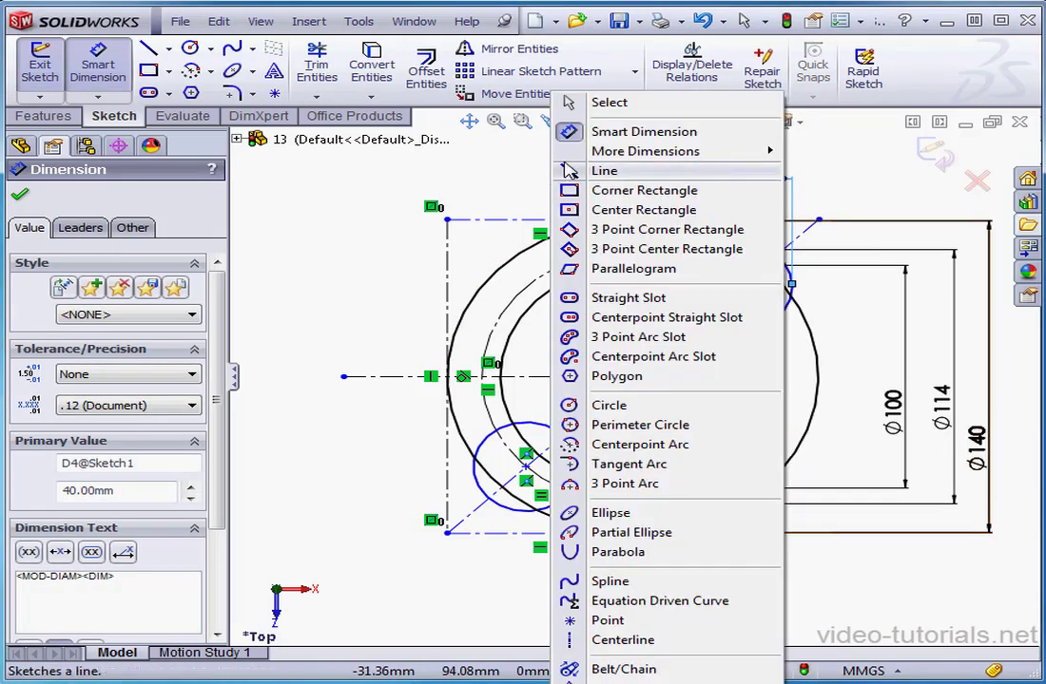
left_click(606, 103)
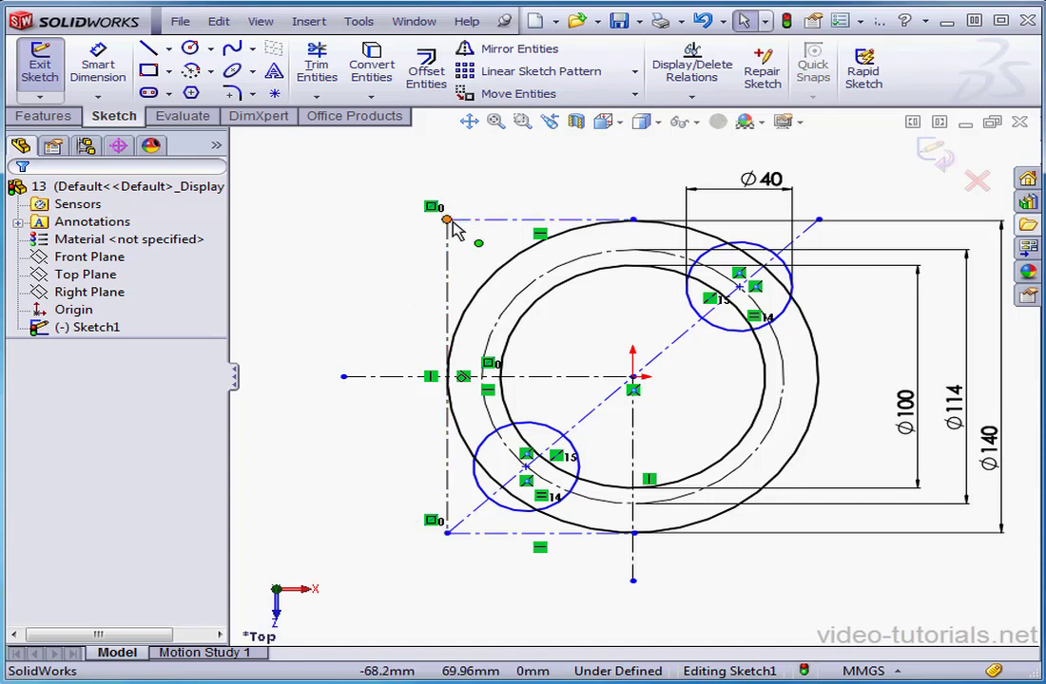
Step: Test the sketch's freedom by moving the upper corner point of the vertical centerline upward, and undo the move
mouse_move(448, 221)
left_mouse_down()
mouse_move(448, 168)
mouse_move(433, 268)
mouse_move(433, 186)
mouse_move(434, 196)
left_mouse_up()
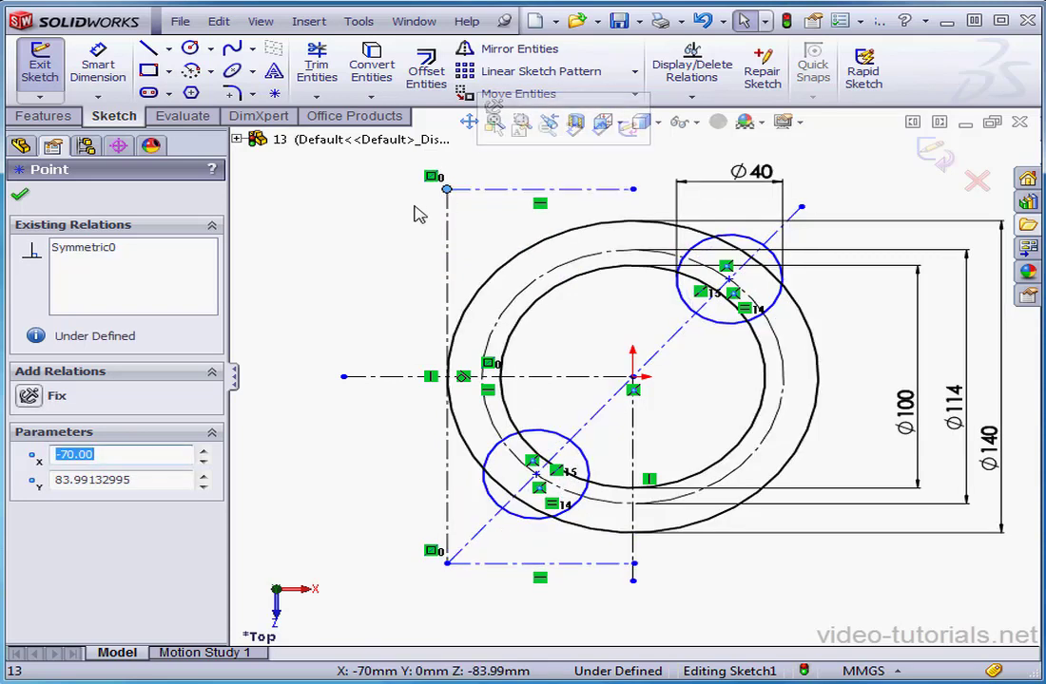
left_click(703, 21)
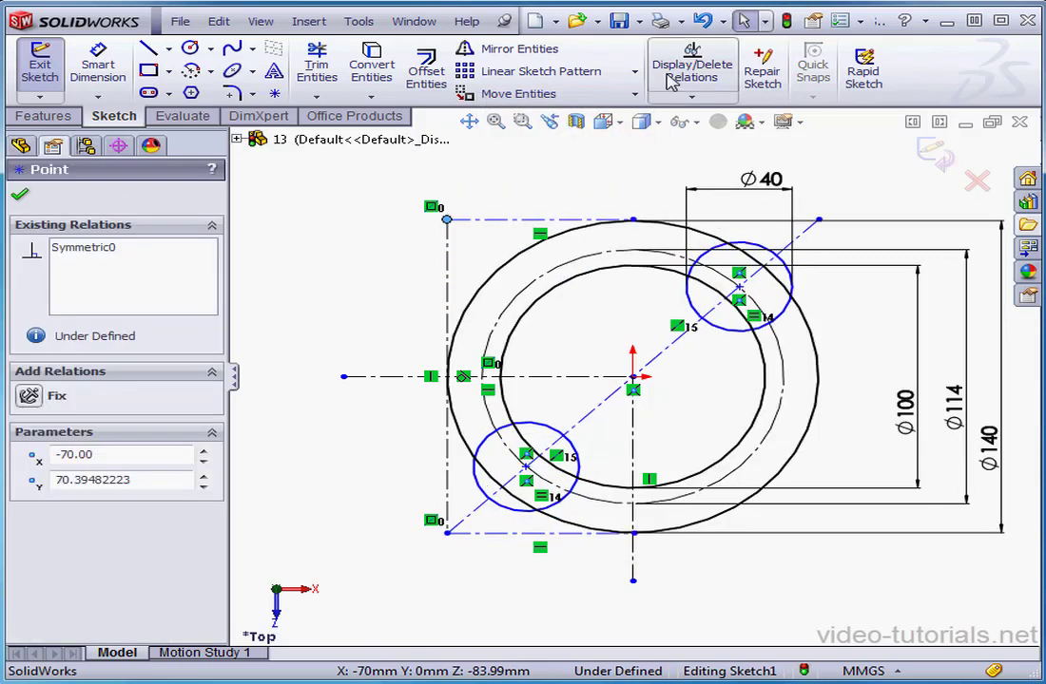
Step: Add a Coincident relation between the upper horizontal centerline's free endpoint and the outer circle
left_click(632, 220)
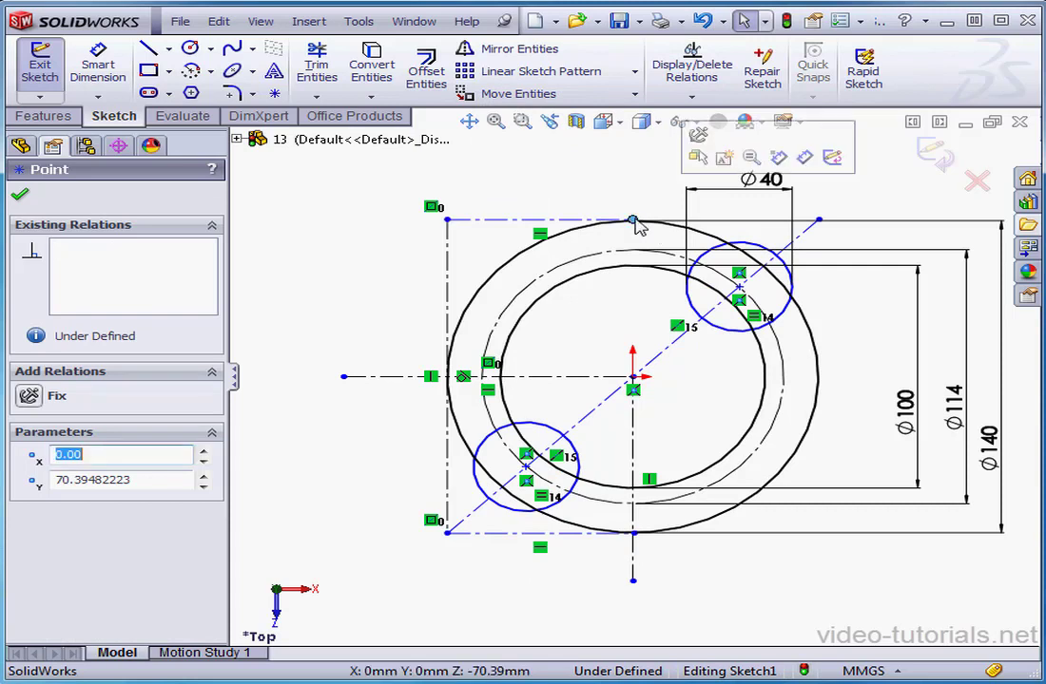
left_click(566, 235, "ctrl")
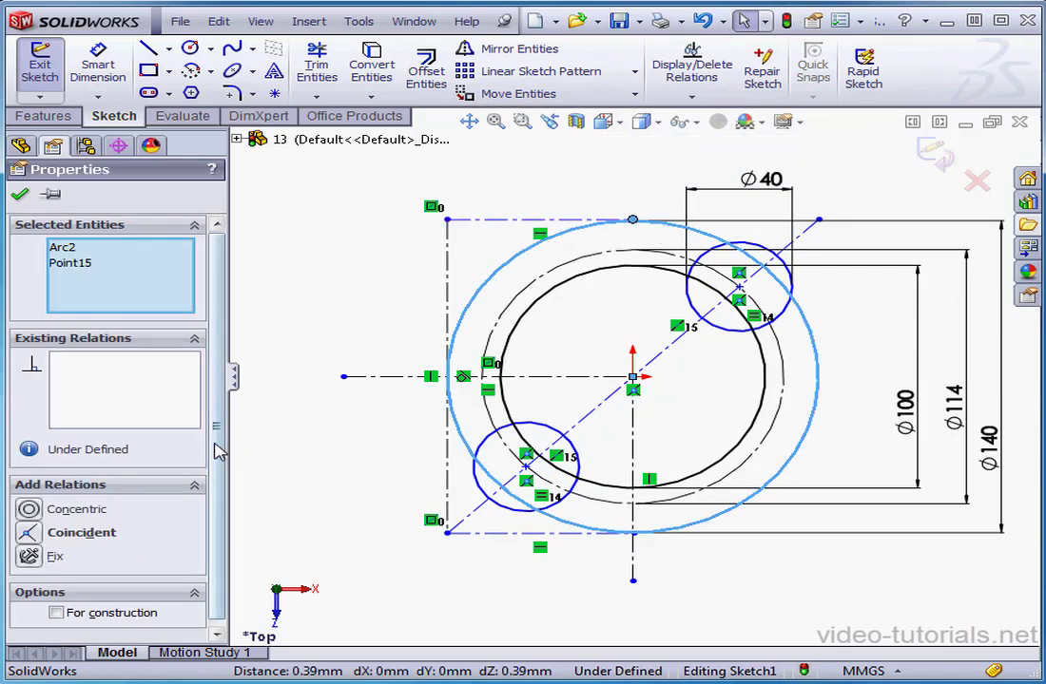
left_click(35, 538)
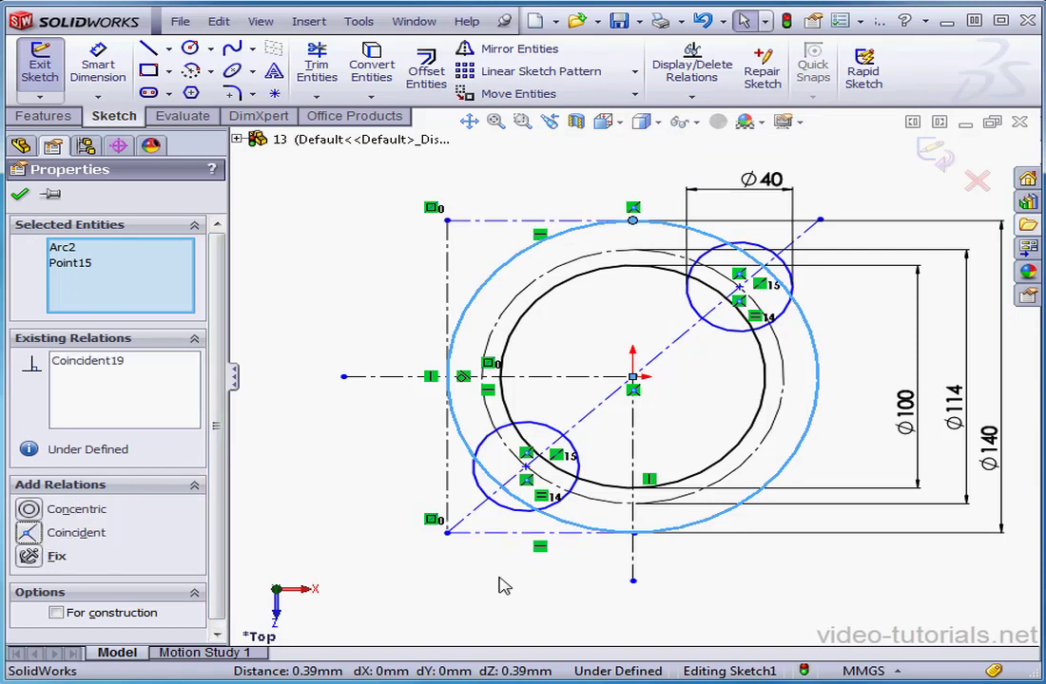
left_click(535, 586)
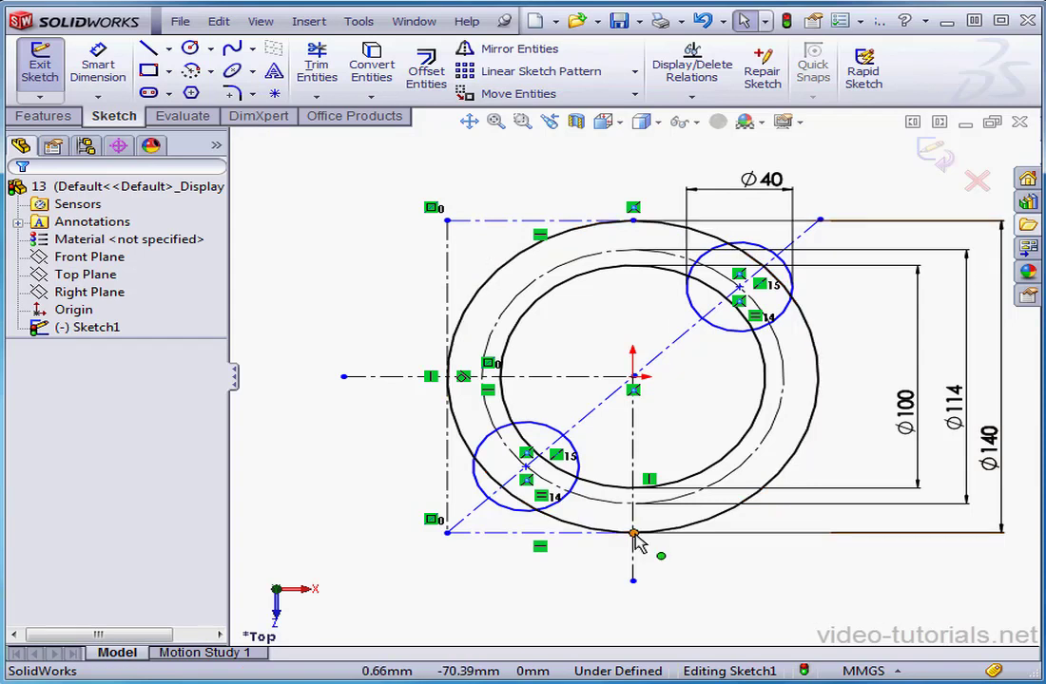
Step: Snap the lower horizontal centerline's free endpoint to the outer circle's bottom quadrant, coincident with the circle and vertical with the origin
left_click(446, 533)
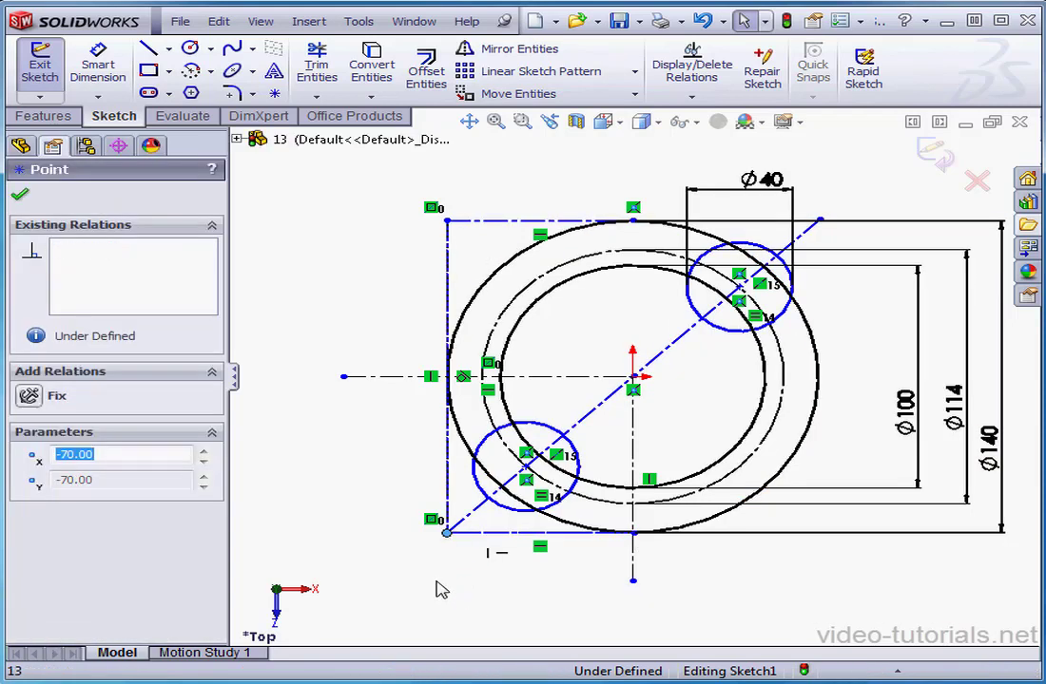
left_click(439, 588)
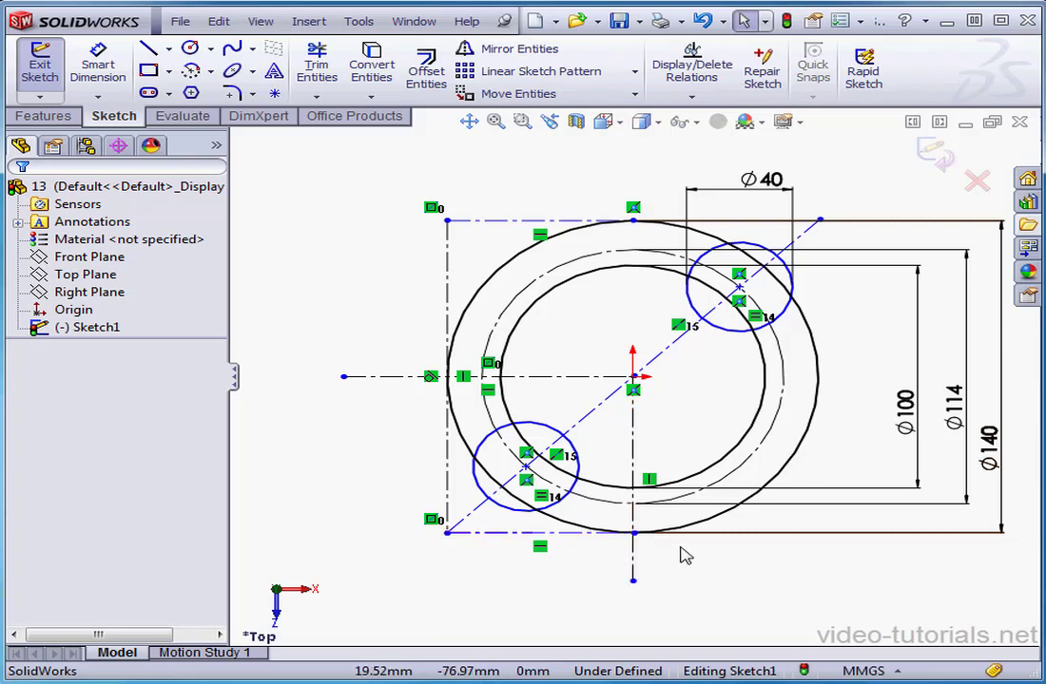
mouse_move(634, 535)
left_mouse_down()
mouse_move(825, 542)
mouse_move(521, 533)
mouse_move(547, 536)
left_mouse_up()
mouse_move(715, 554)
left_mouse_down()
mouse_move(797, 537)
mouse_move(635, 541)
left_mouse_up()
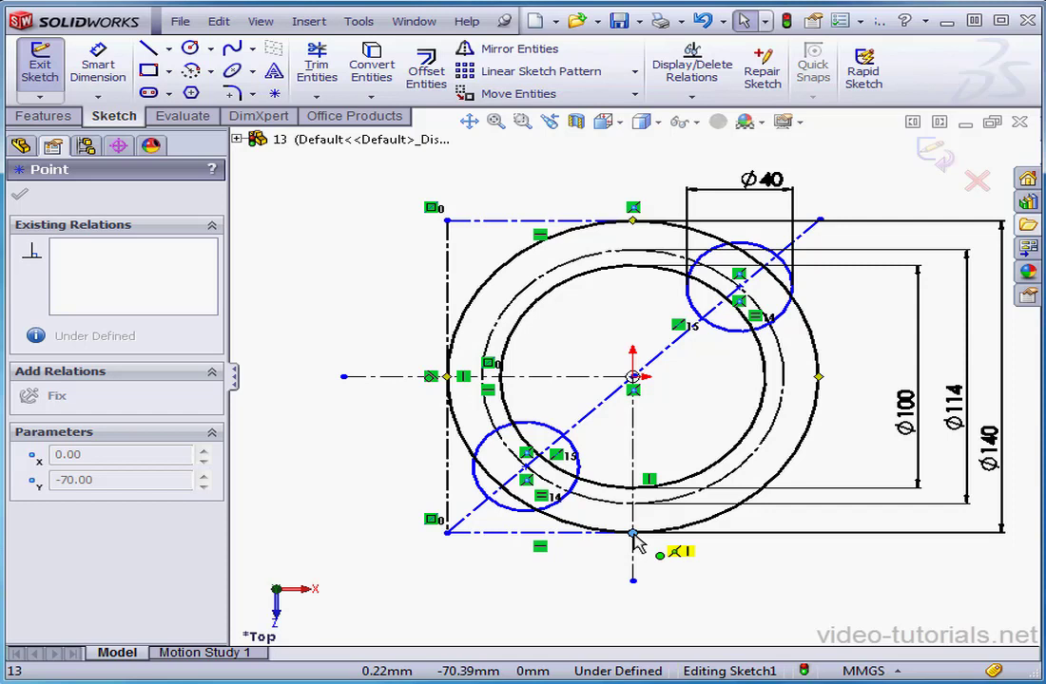
left_click_drag(634, 535, 633, 535)
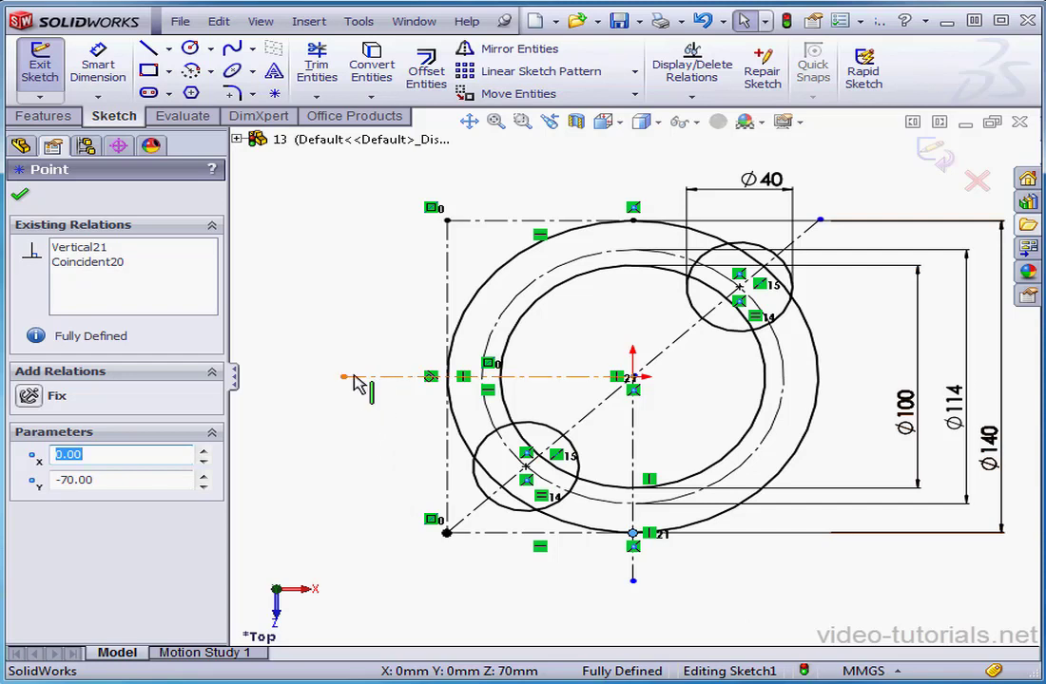
Step: Shorten the horizontal centerline through the origin to about 101 mm, and switch its construction setting off and back on
left_click_drag(344, 377, 365, 382)
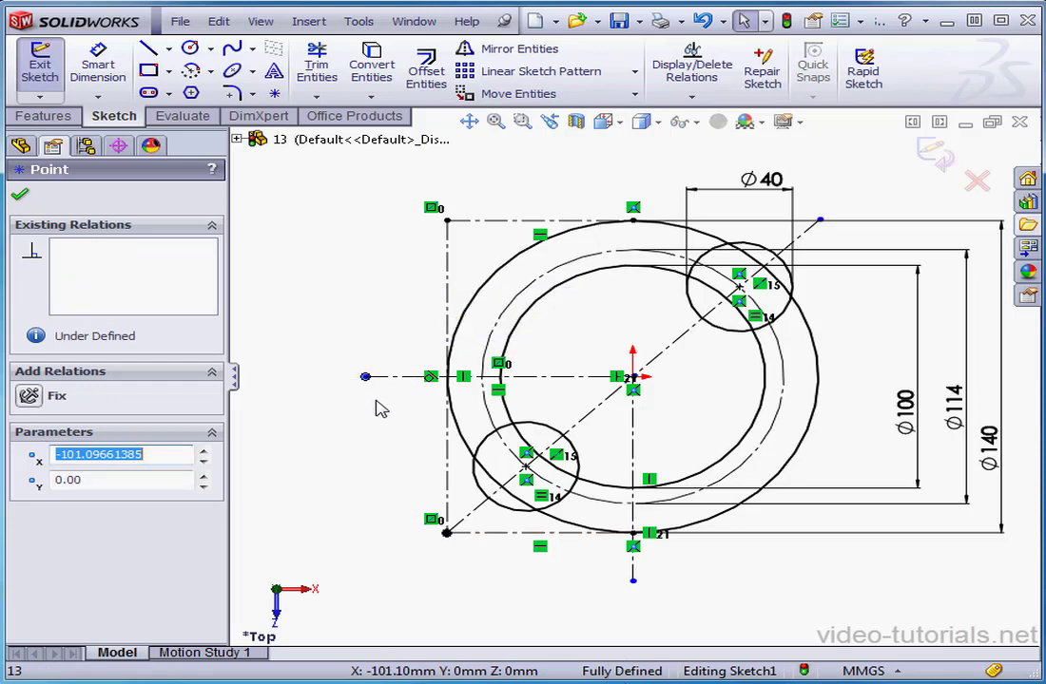
left_click(396, 379)
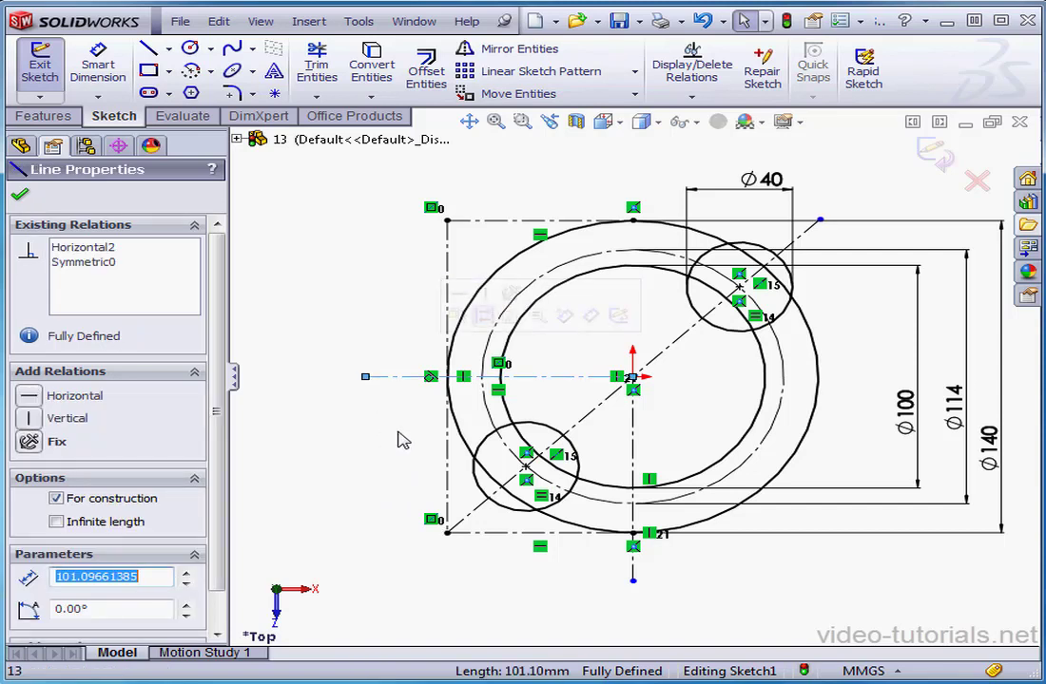
left_click(56, 498)
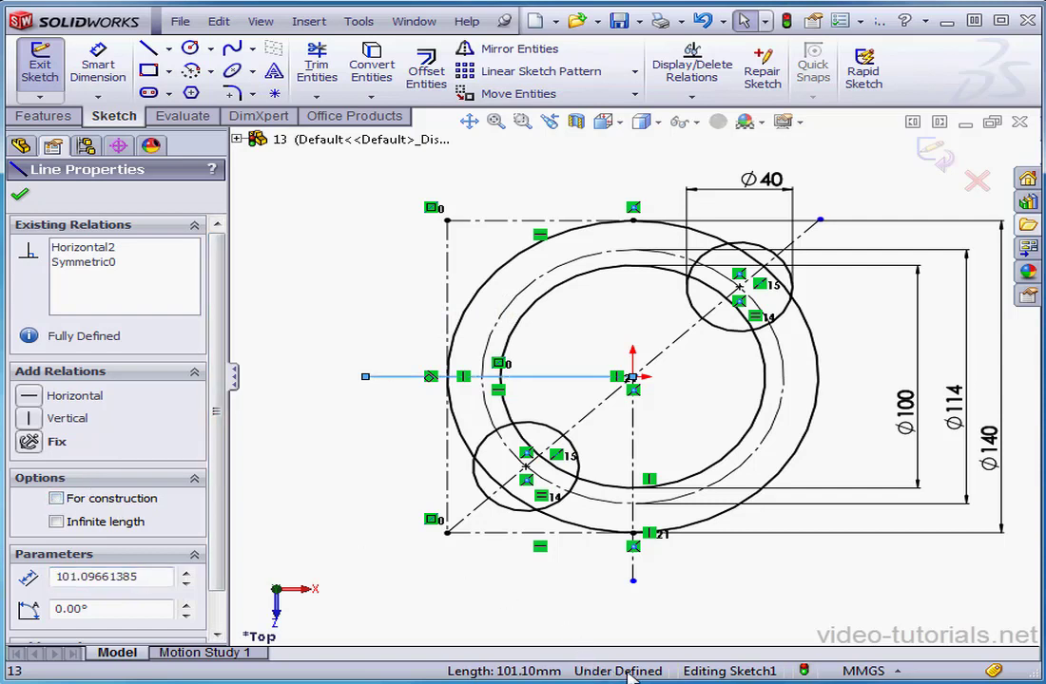
left_click(57, 498)
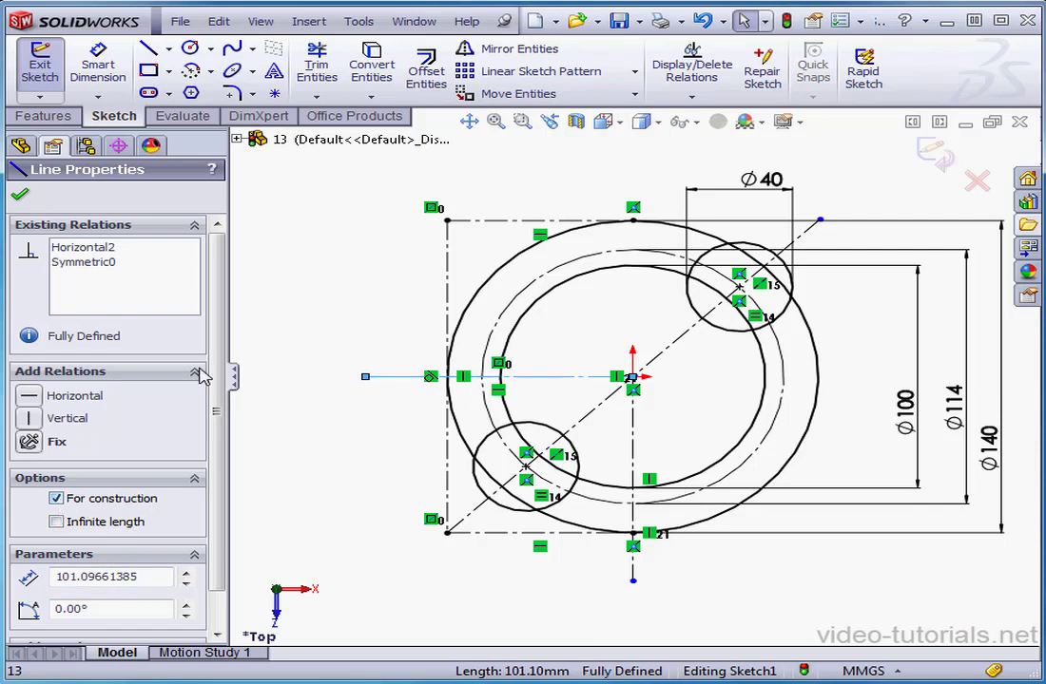
left_click(19, 196)
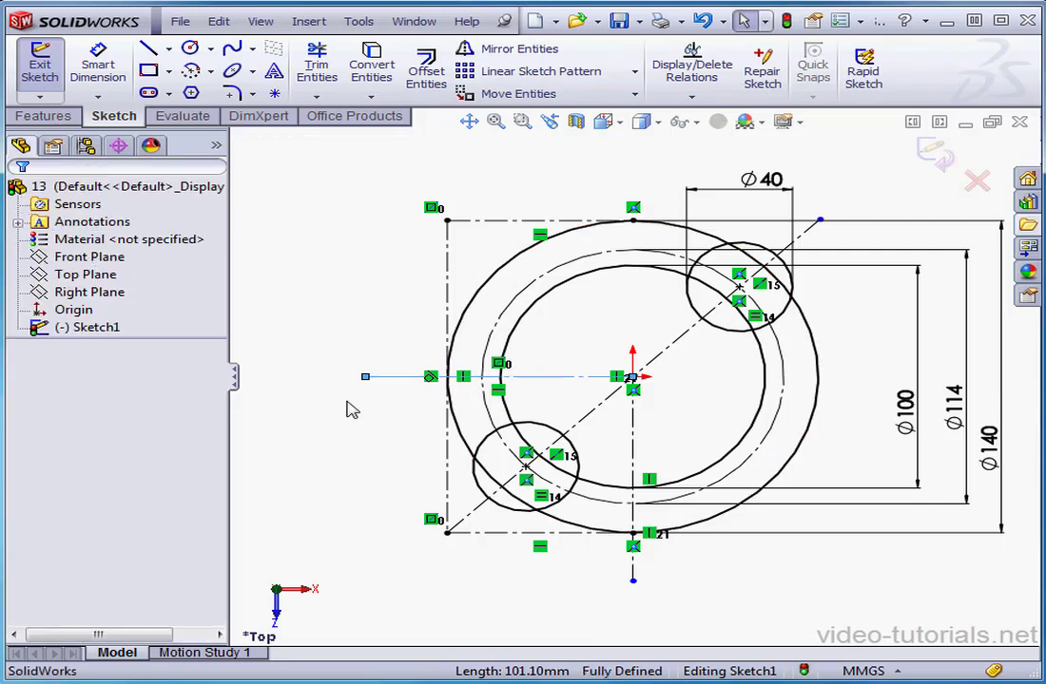